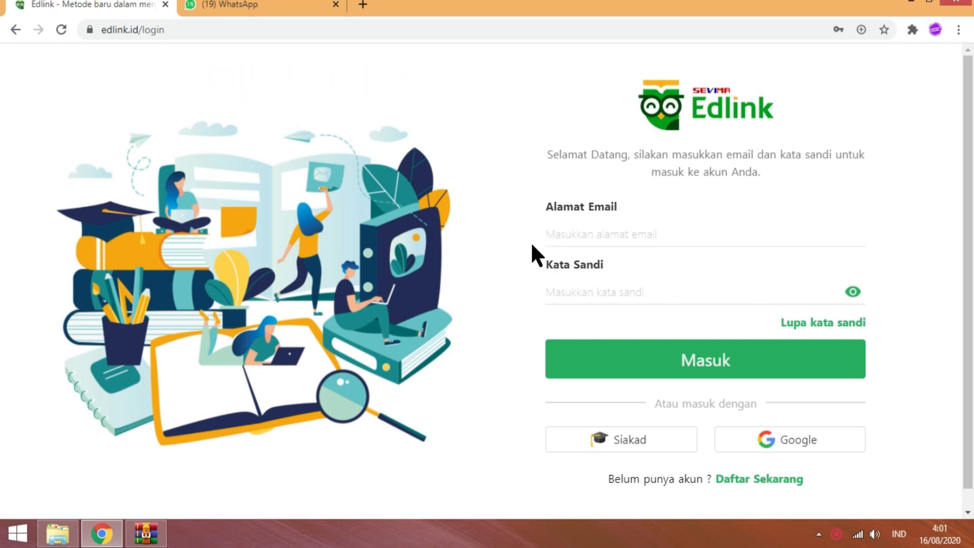
- Switch to Siakad campus sign-in and pick Akademi Keperawatan Bunda Delima as the institution
left_click(605, 440)
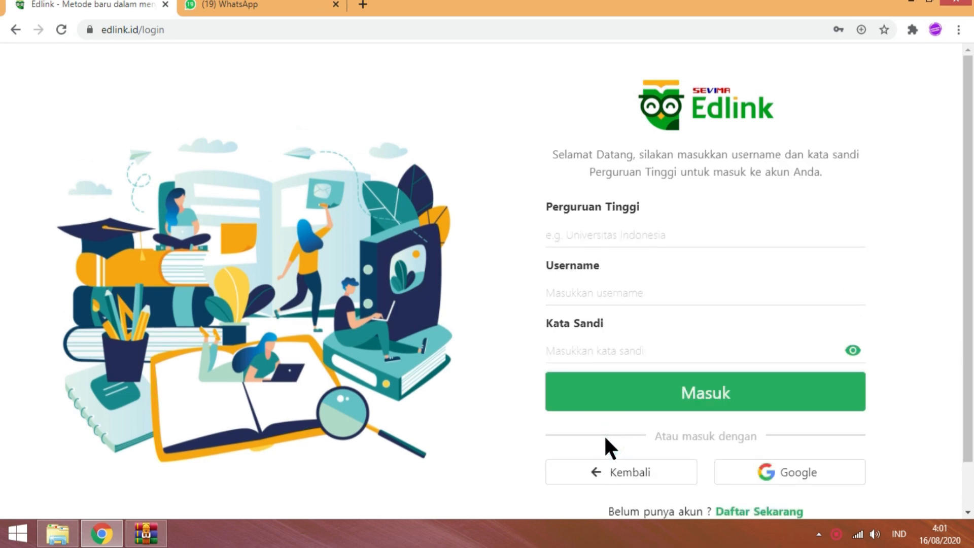
left_click(581, 228)
type("bunda")
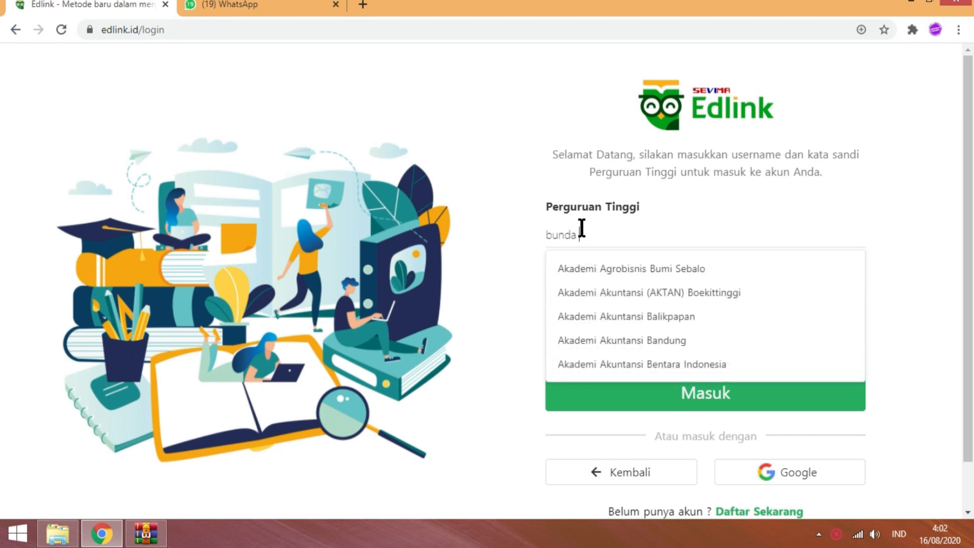
type(" deli")
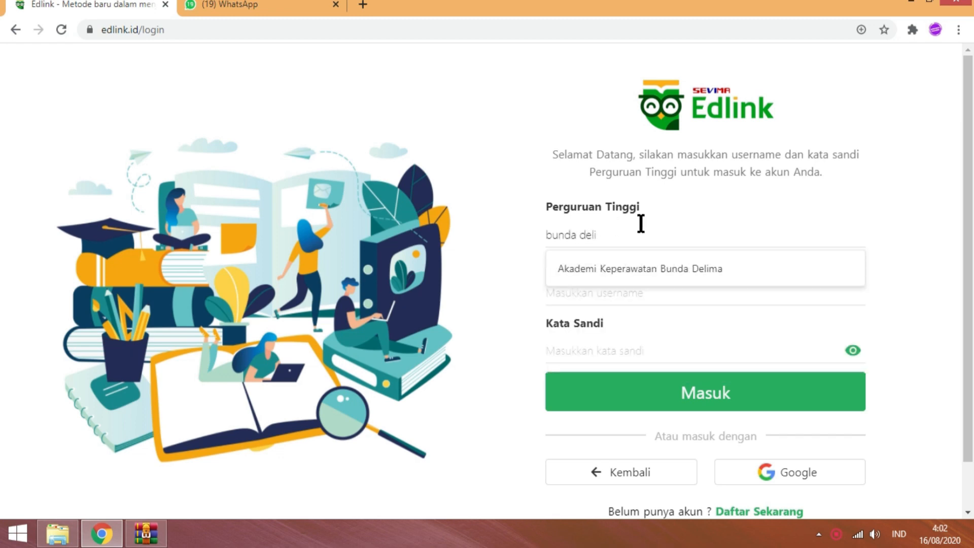
left_click(672, 272)
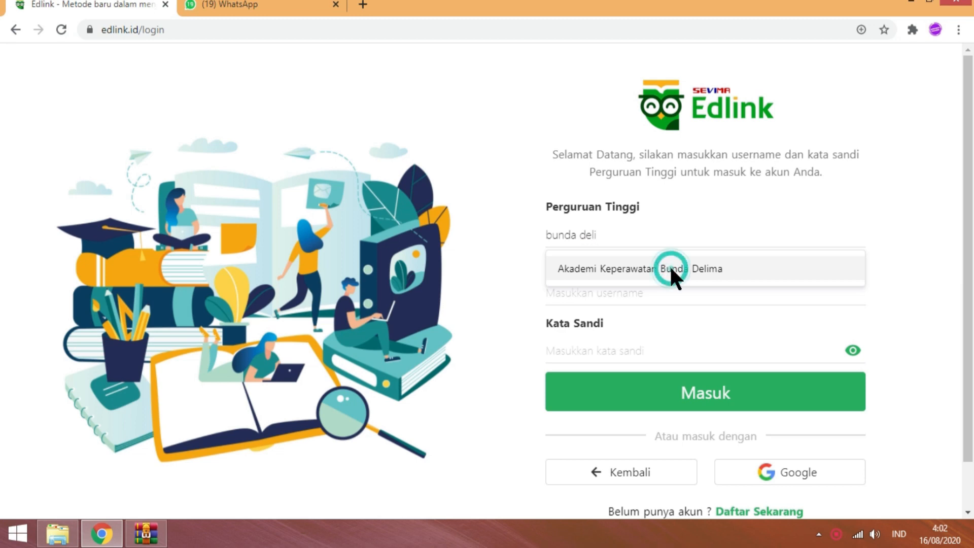
- Enter the account username and the password
left_click(560, 299)
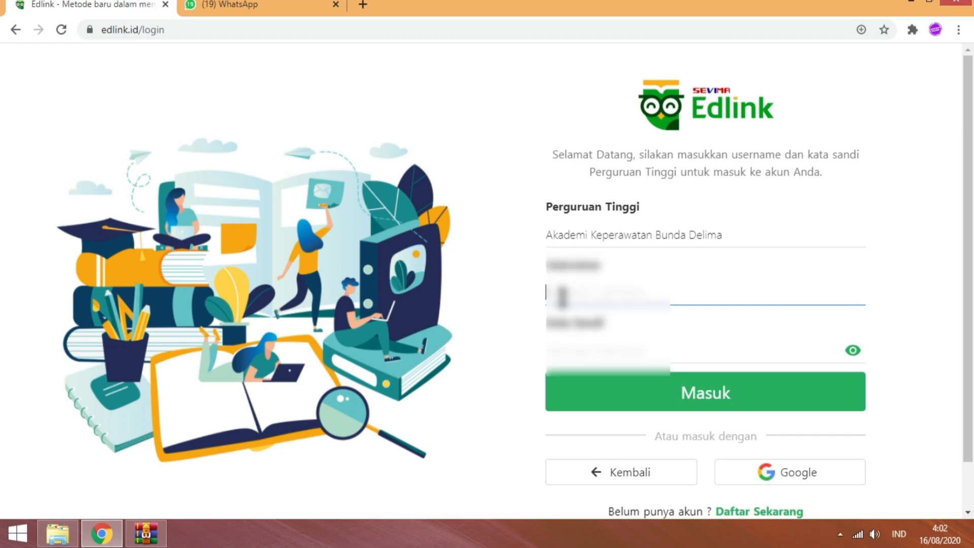
type("12")
type("0000")
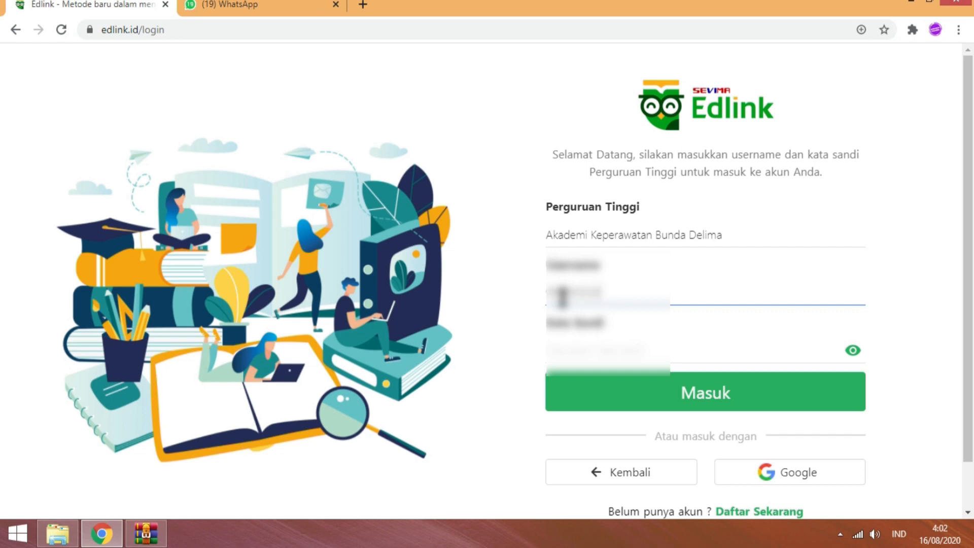
left_click(584, 346)
type("••")
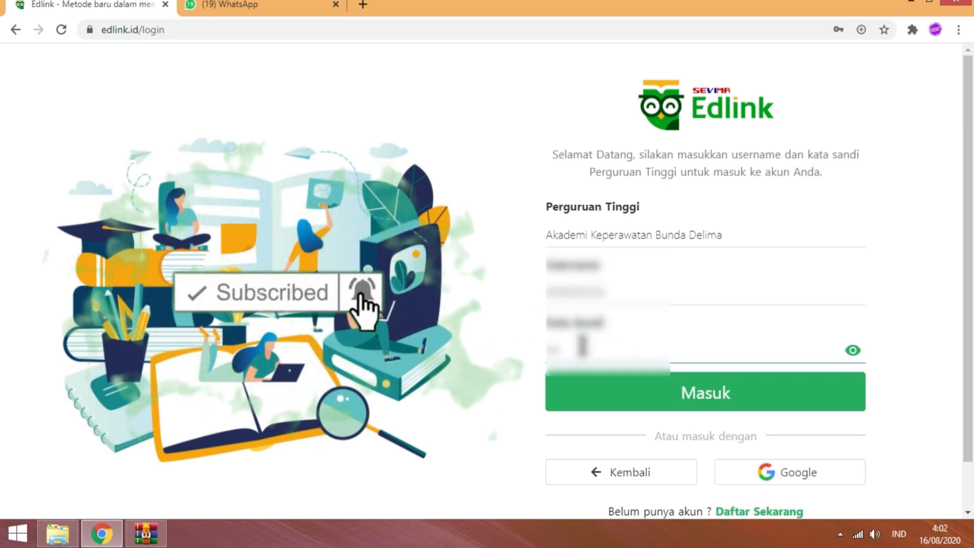
type("••••")
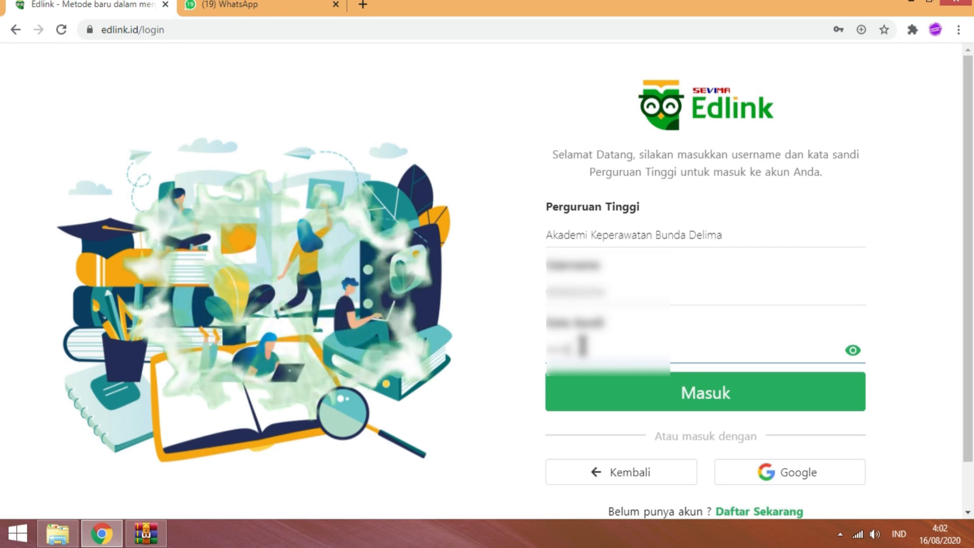
- Sign in, go to Kelas Akademik, and open the class list's header options menu
left_click(652, 402)
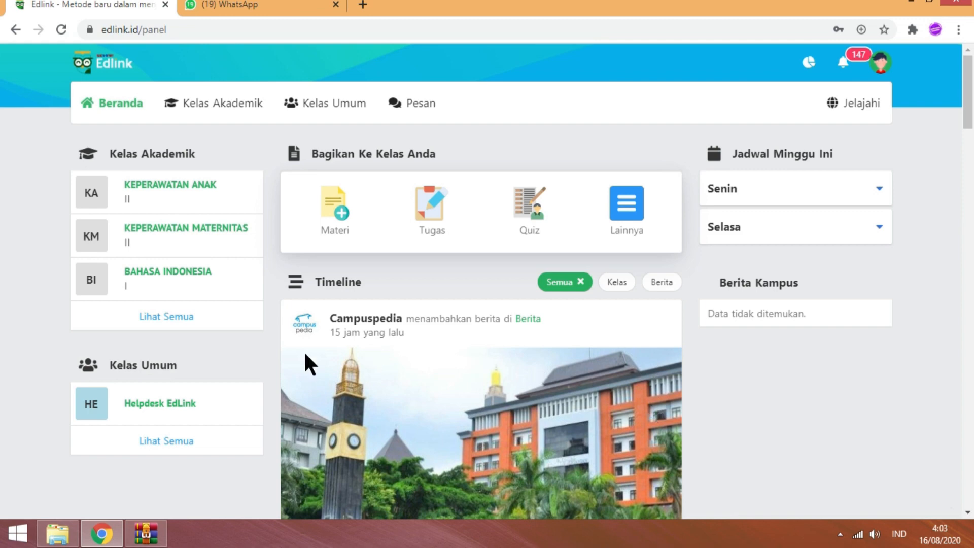
left_click(232, 103)
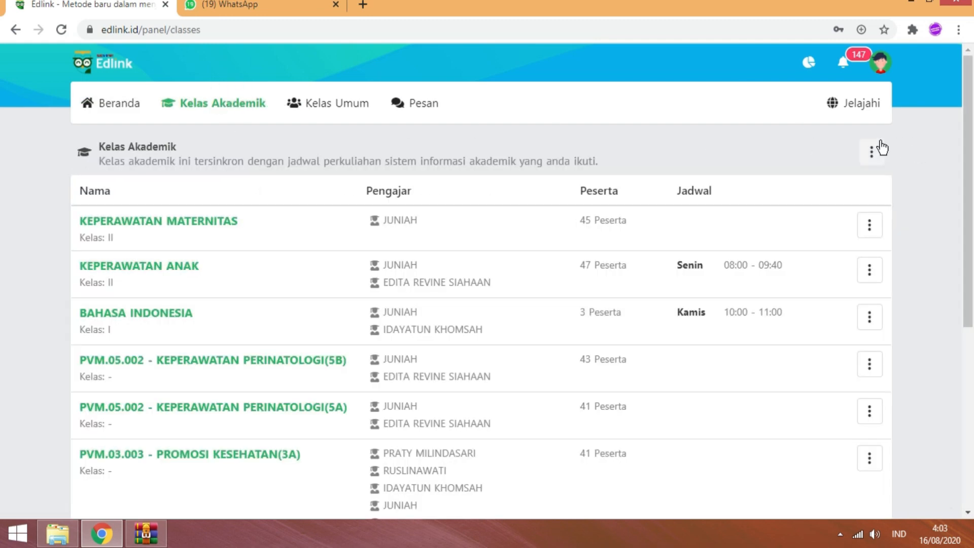
left_click(866, 152)
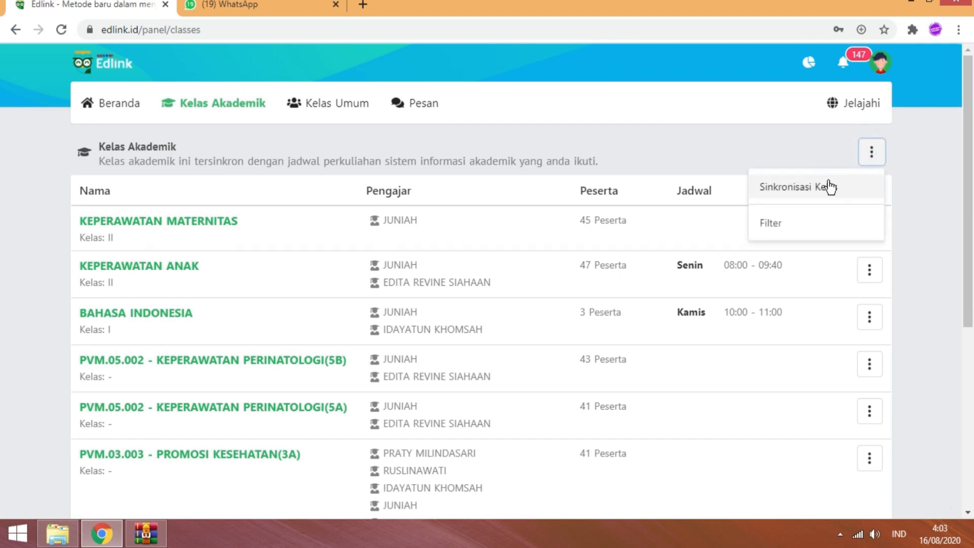
- Start Sinkronisasi Kelas and set the period to 2020/2021 Gasal
left_click(820, 198)
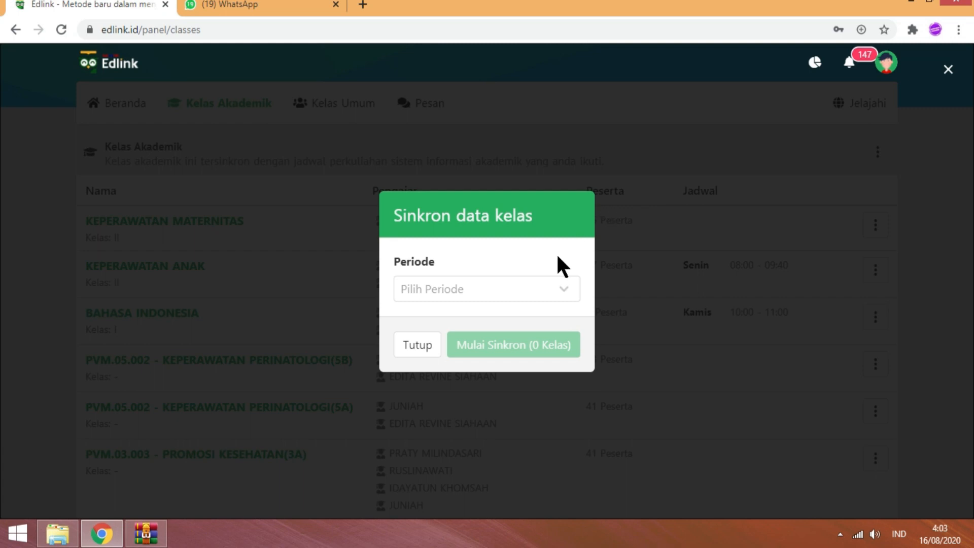
left_click(543, 294)
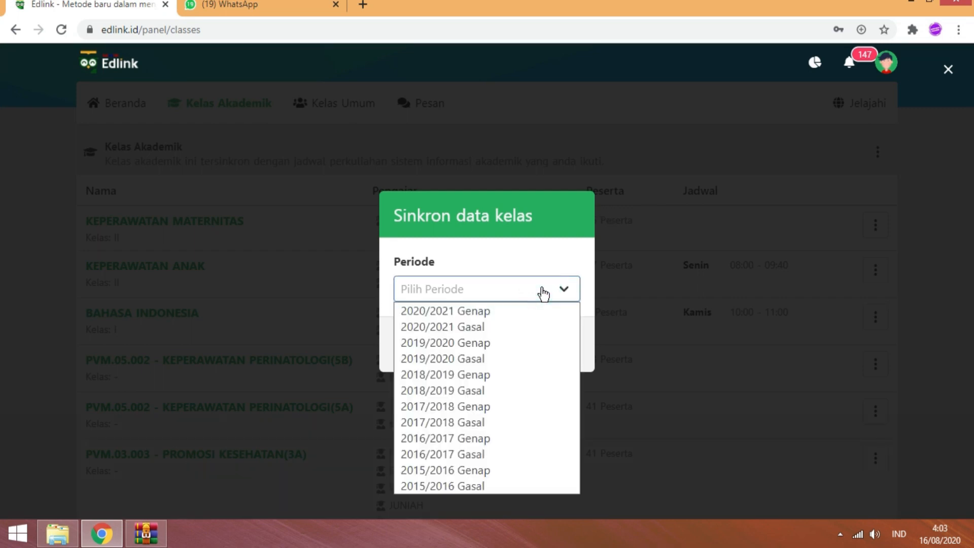
left_click(522, 324)
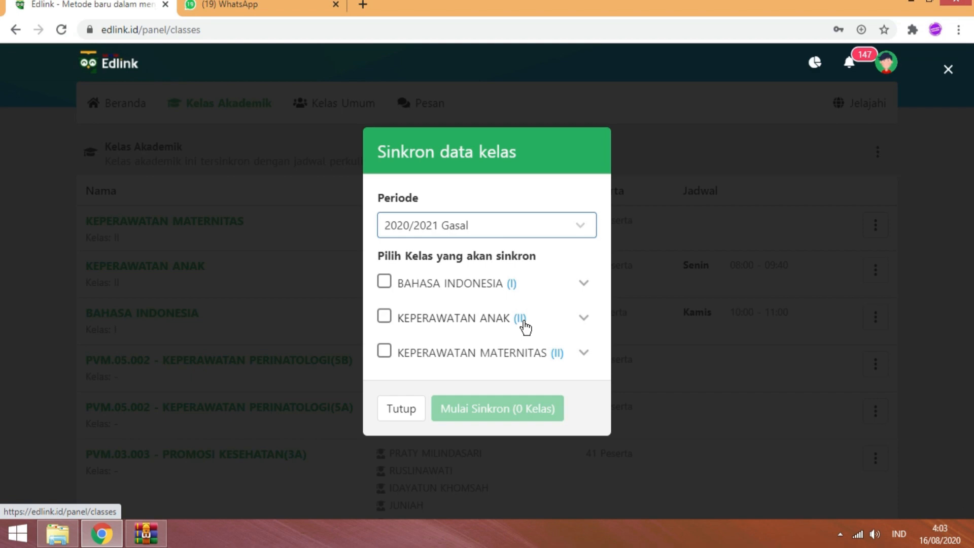
- Tick BAHASA INDONESIA, KEPERAWATAN ANAK and KEPERAWATAN MATERNITAS and start the 3-class sync
left_click(384, 283)
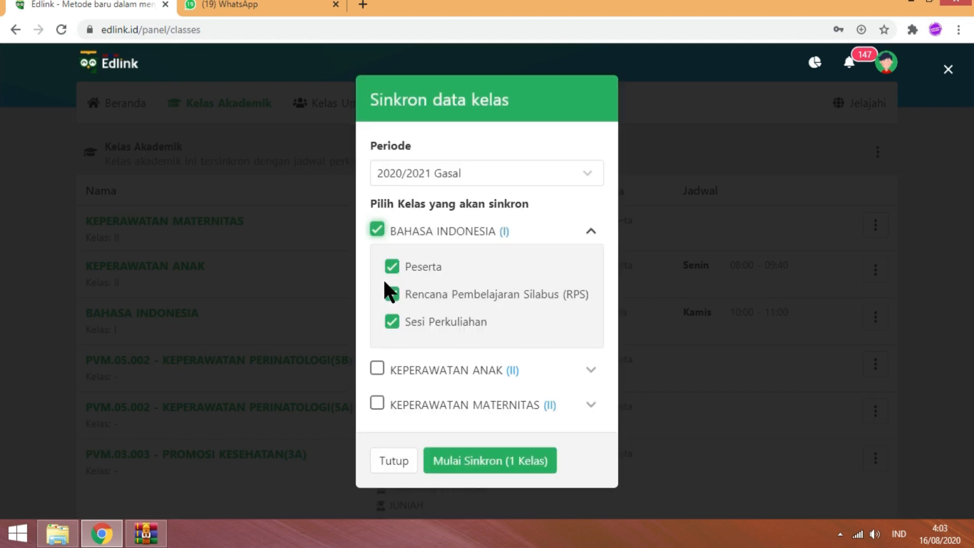
left_click(377, 369)
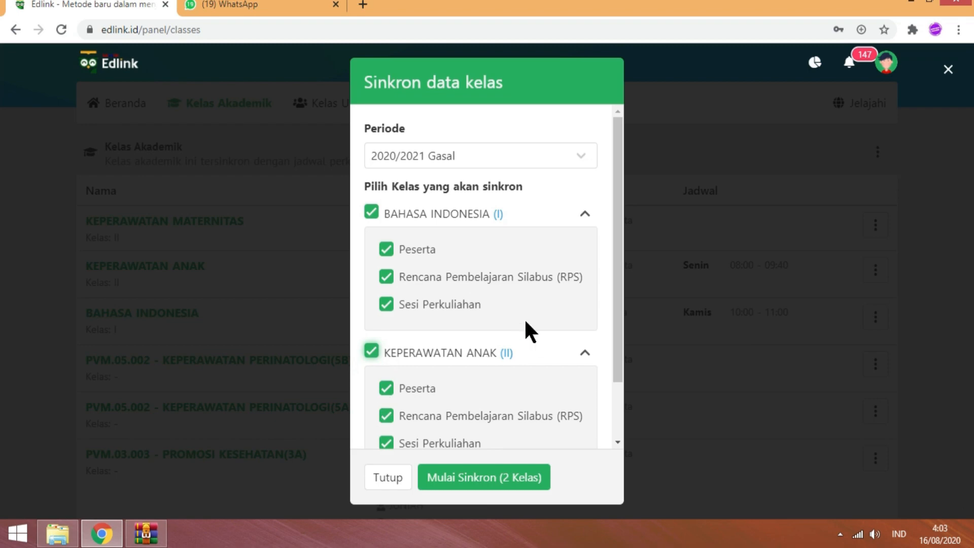
left_click_drag(620, 283, 394, 413)
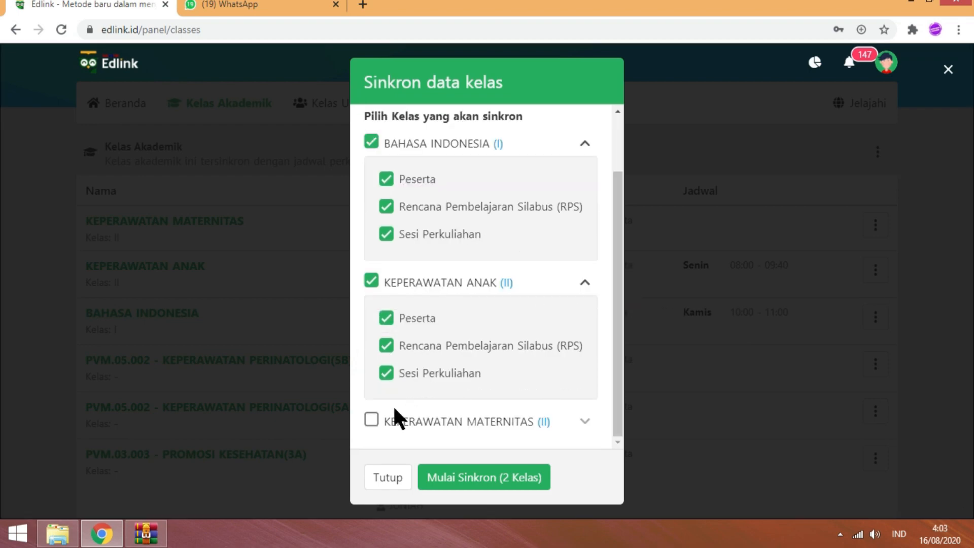
left_click(373, 420)
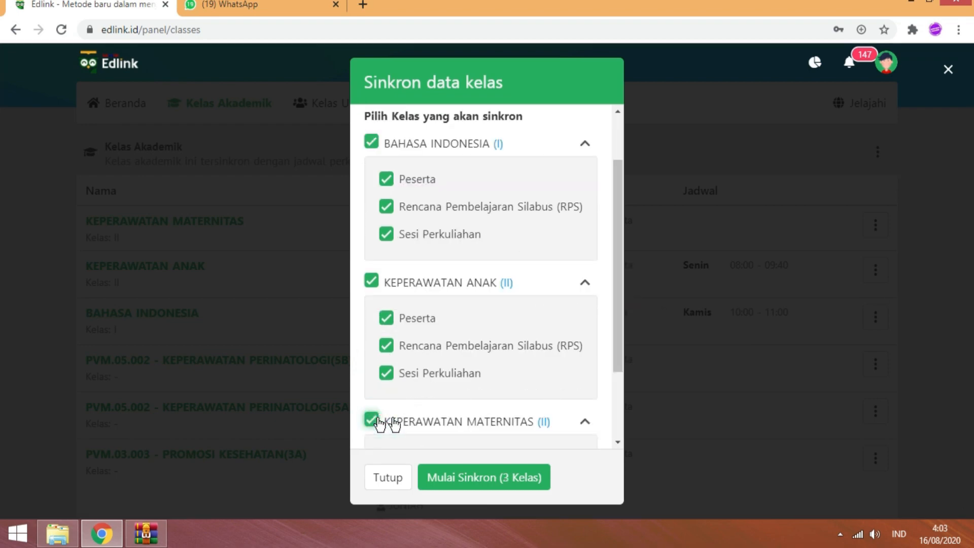
left_click(492, 480)
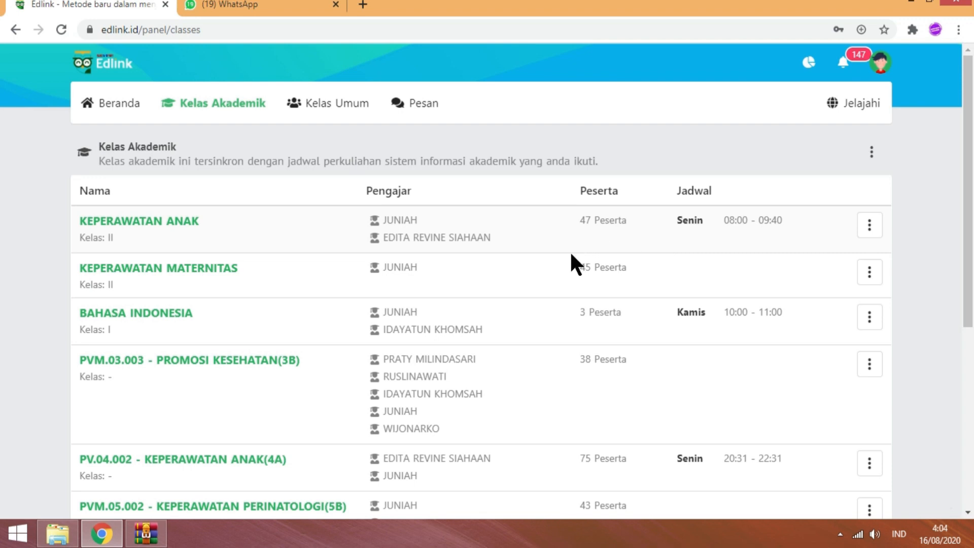
- Glance at the KEPERAWATAN ANAK class options, dismiss them, and return to Beranda
left_click(869, 230)
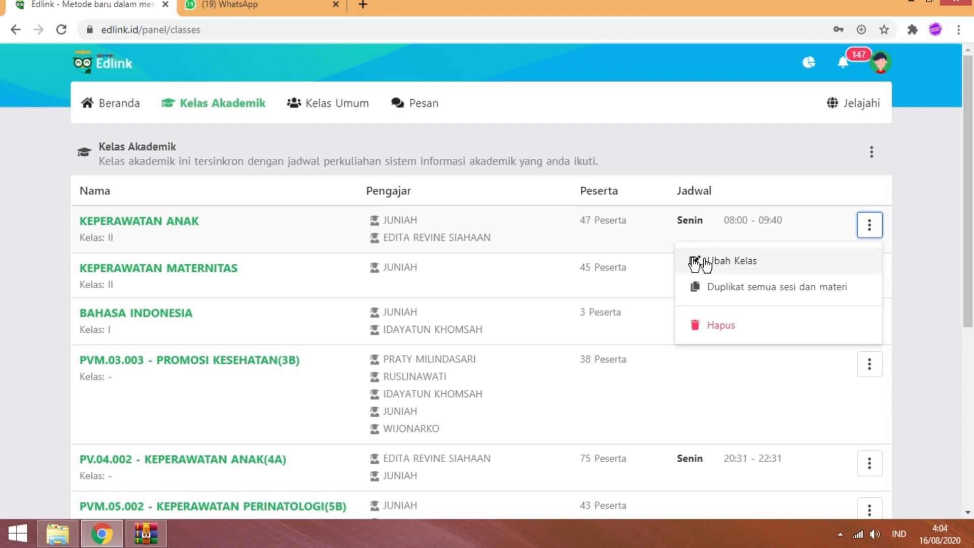
left_click(556, 230)
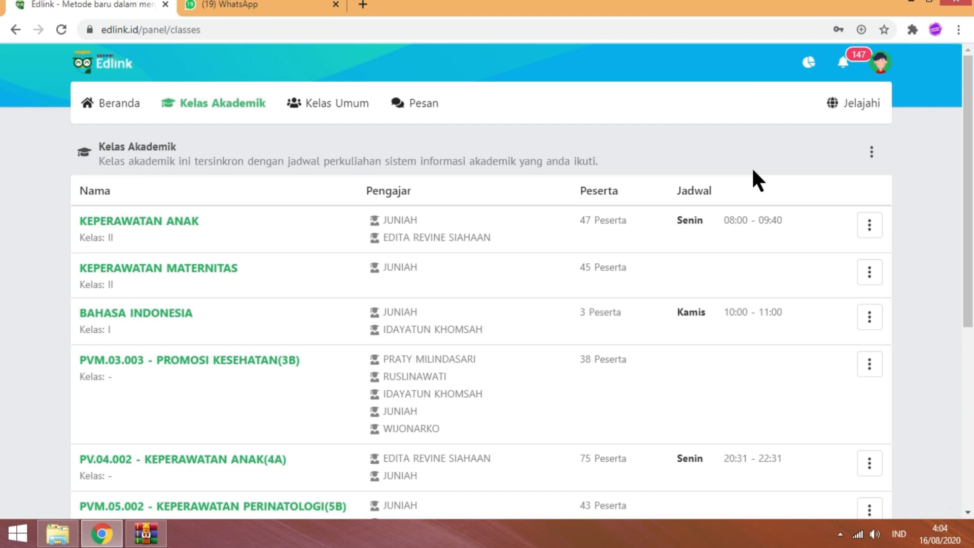
left_click(118, 104)
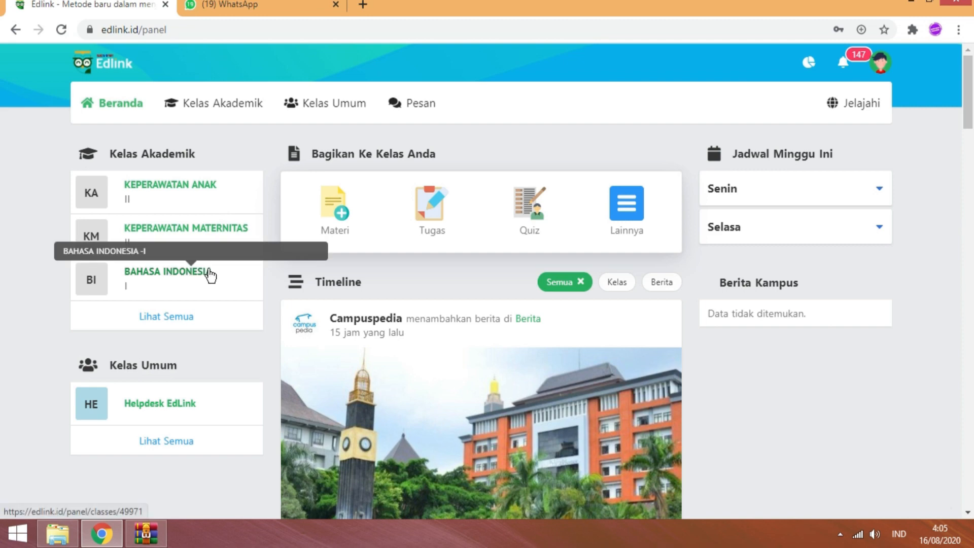
left_click(827, 203)
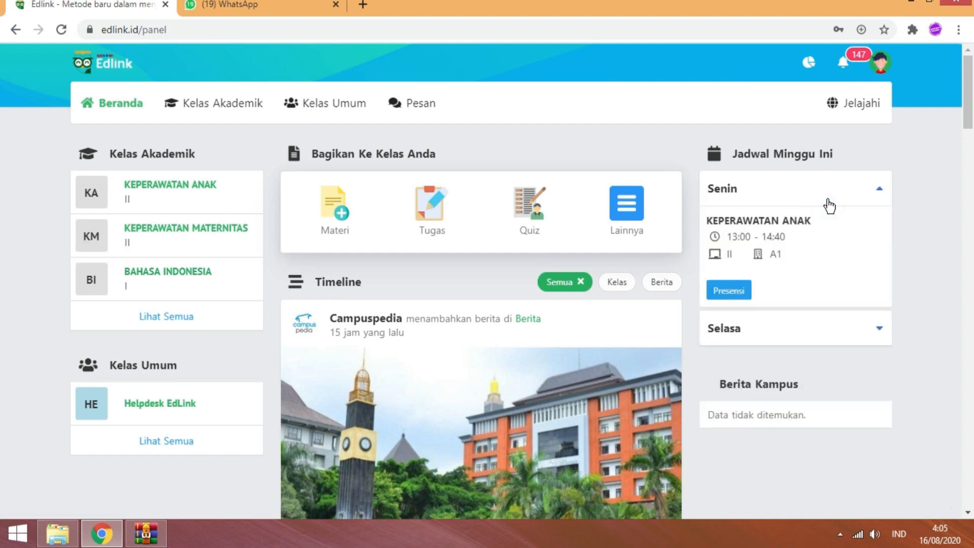
left_click(805, 325)
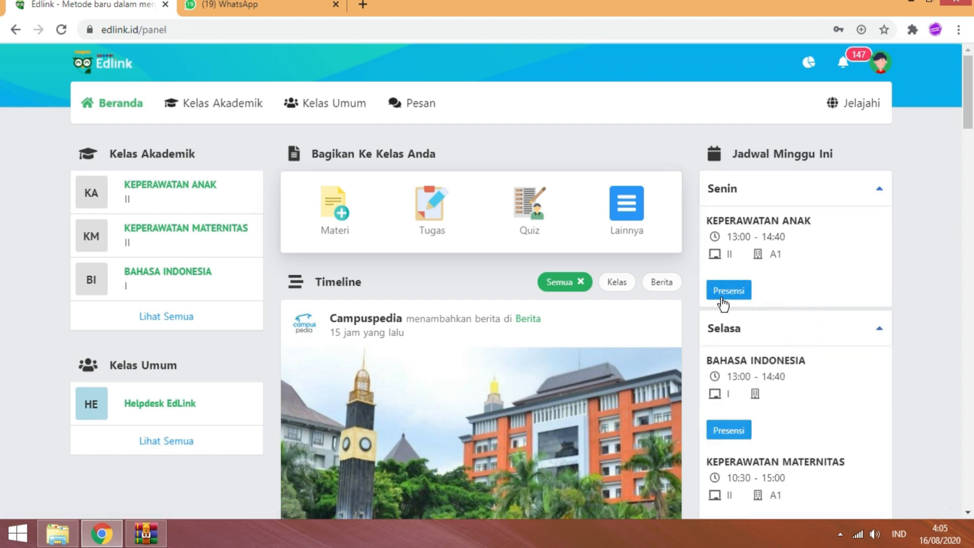
left_click(741, 292)
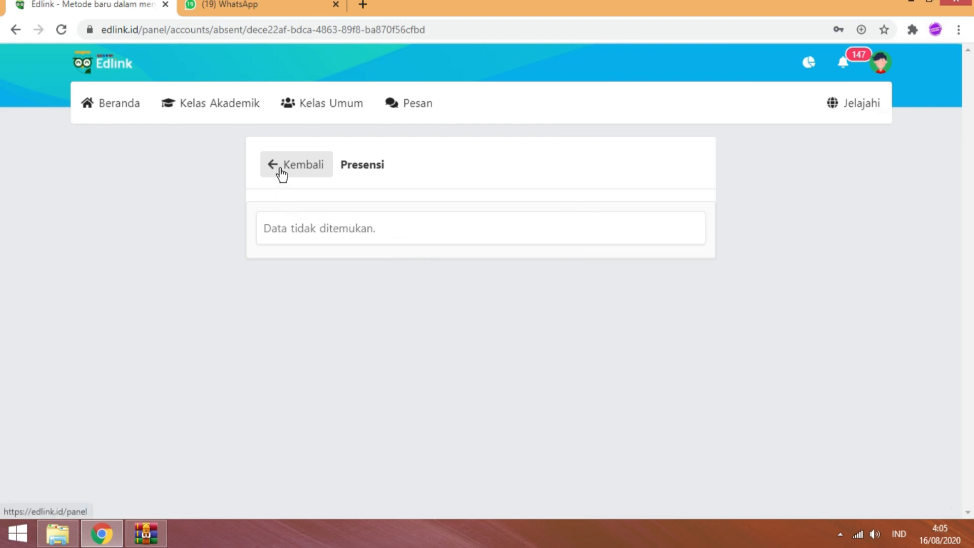
left_click(279, 167)
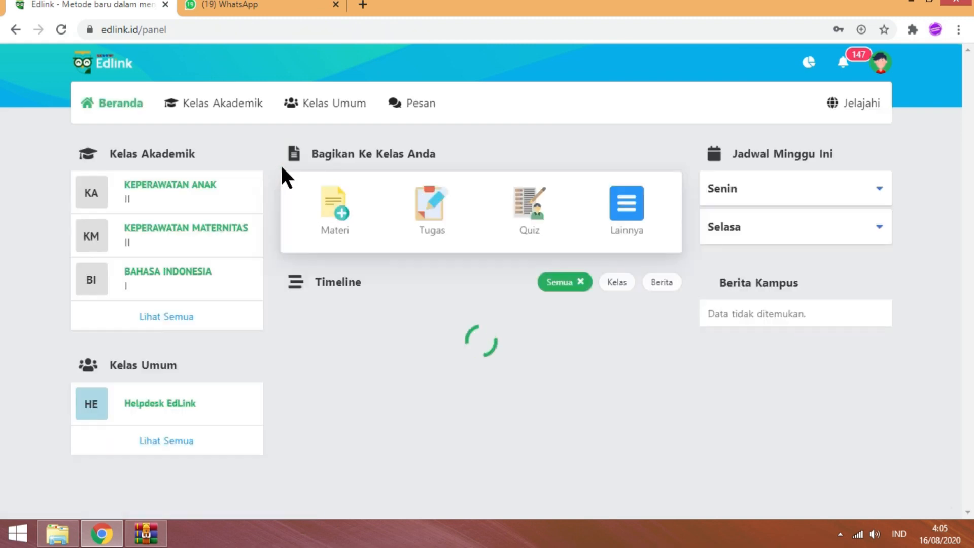
left_click(823, 200)
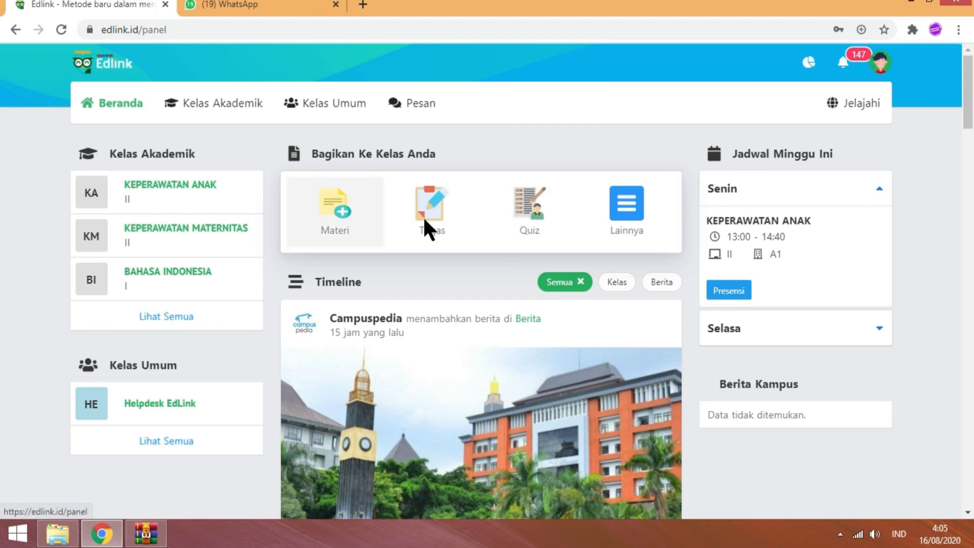
- Start sharing new Materi to the BAHASA INDONESIA class
left_click(632, 210)
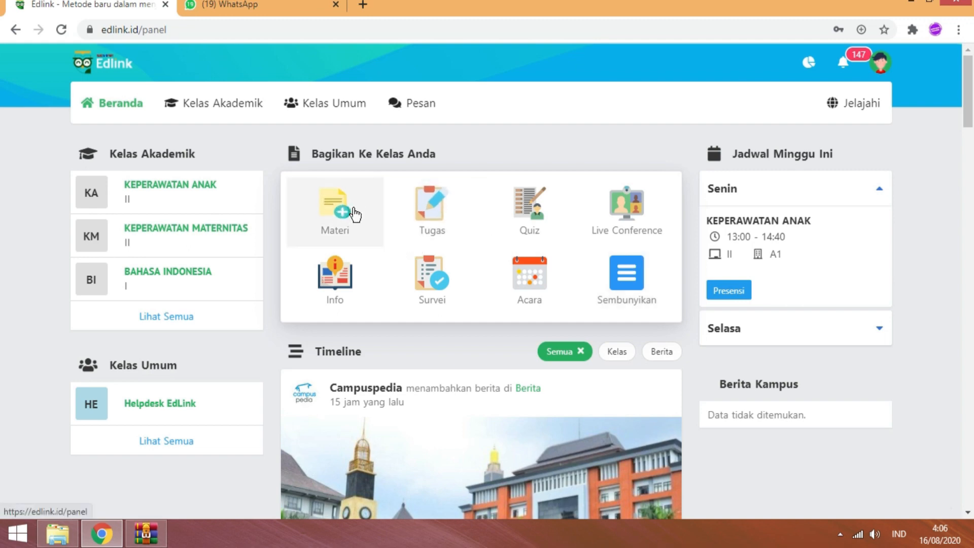
left_click(339, 224)
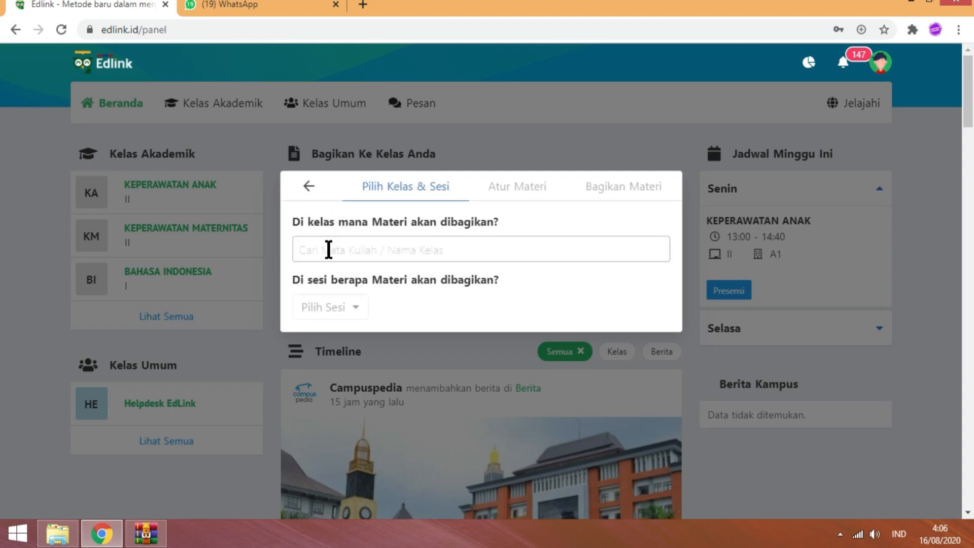
left_click(329, 249)
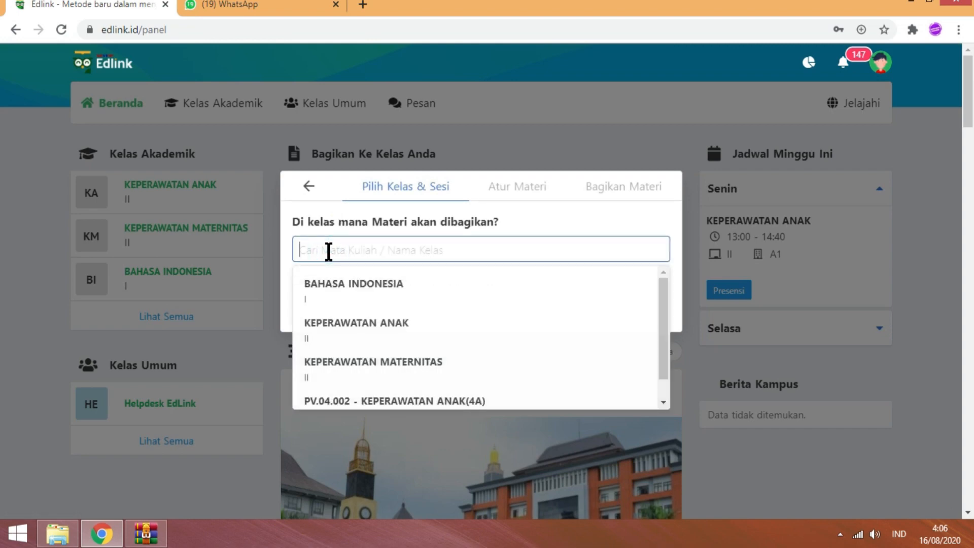
left_click(359, 299)
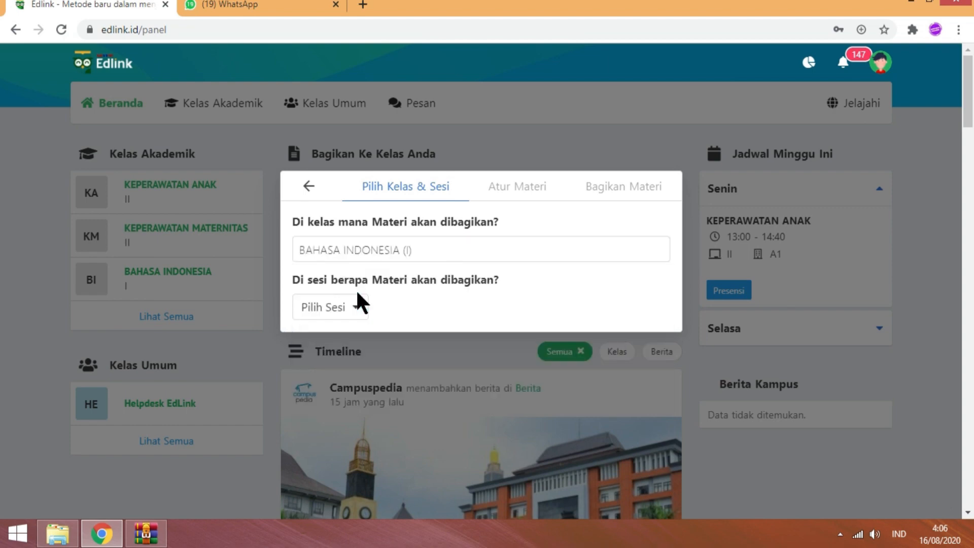
- Choose Sesi 1 with topic 'Kontrak perkuliahan' and continue to the material details
left_click(349, 308)
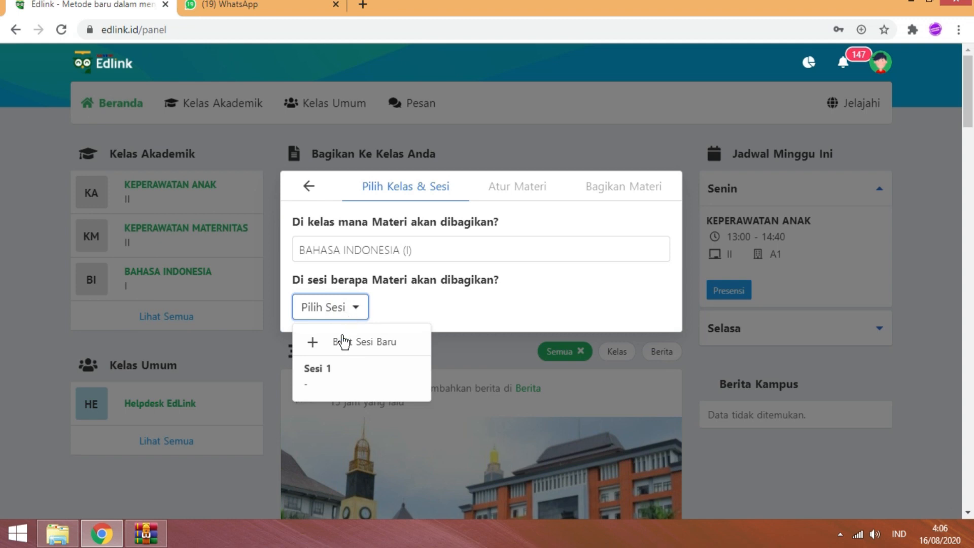
left_click(323, 371)
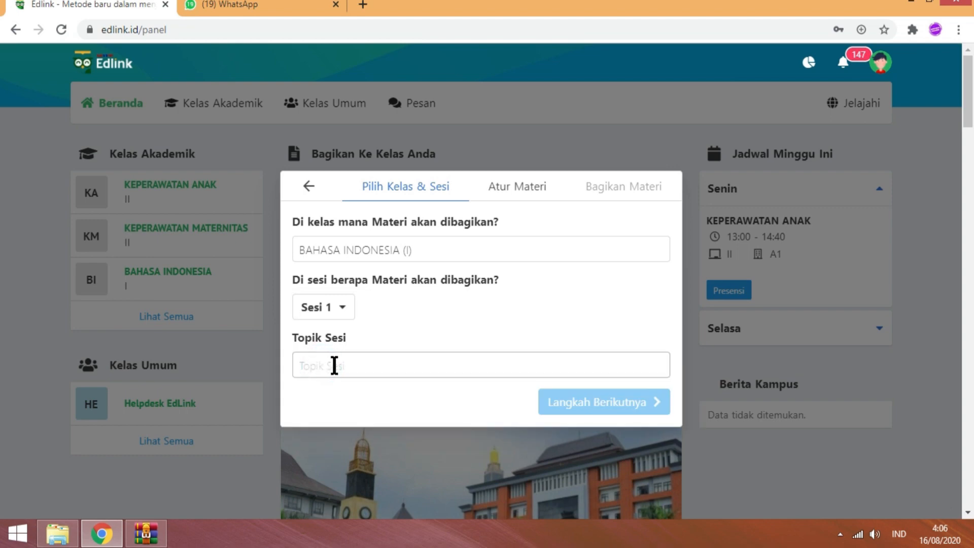
left_click(333, 365)
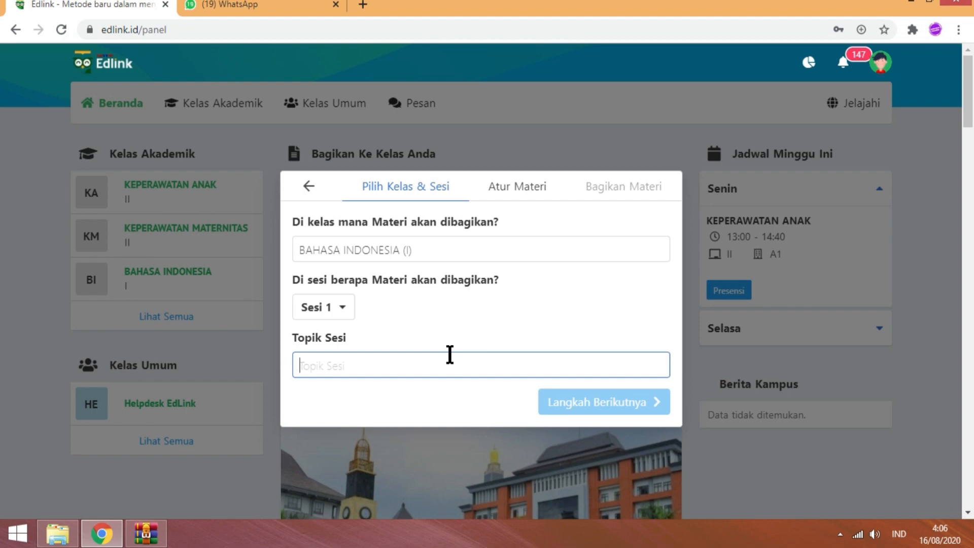
type("Kio")
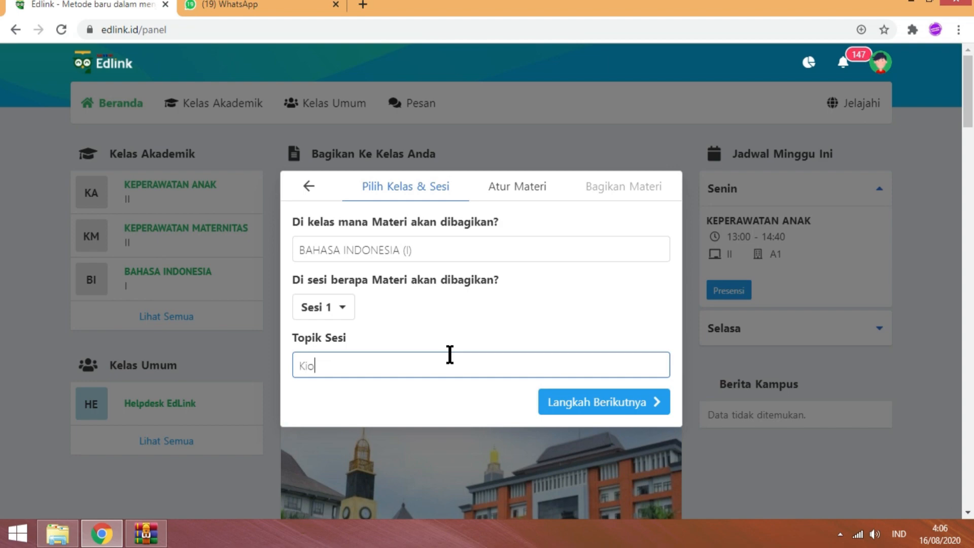
key("BackSpace")
key("BackSpace")
type("ontrak perkuliahan")
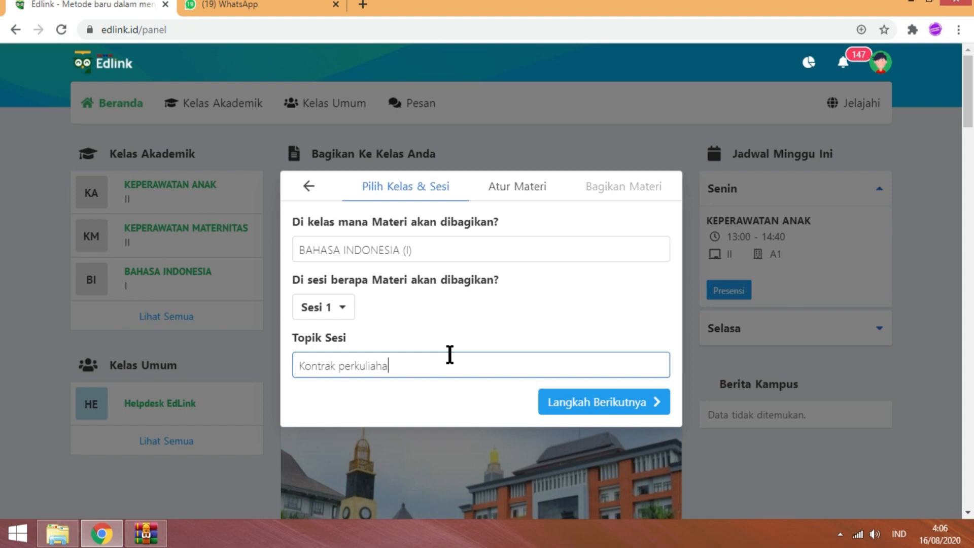
left_click(588, 401)
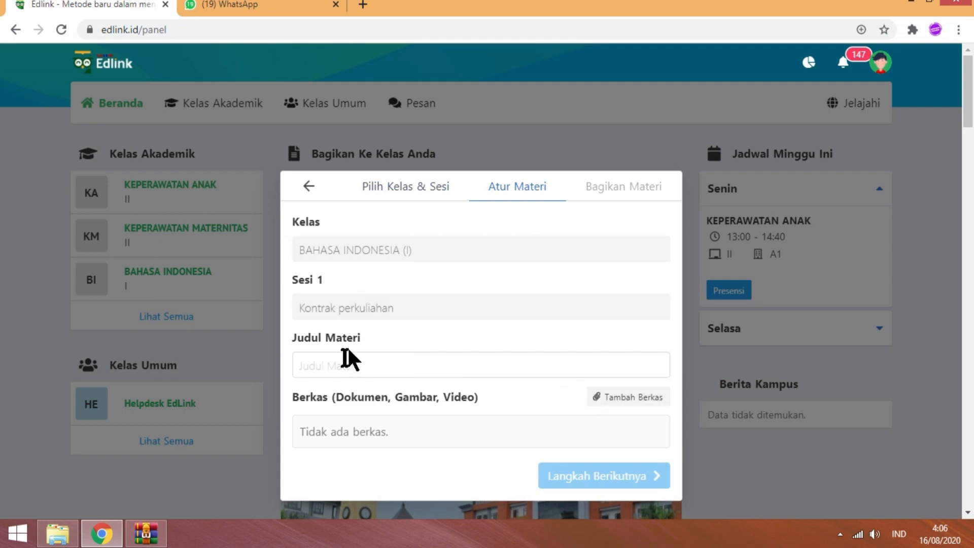
- Enter 'Kontrak Perkuliahan' as the Judul Materi
left_click(326, 366)
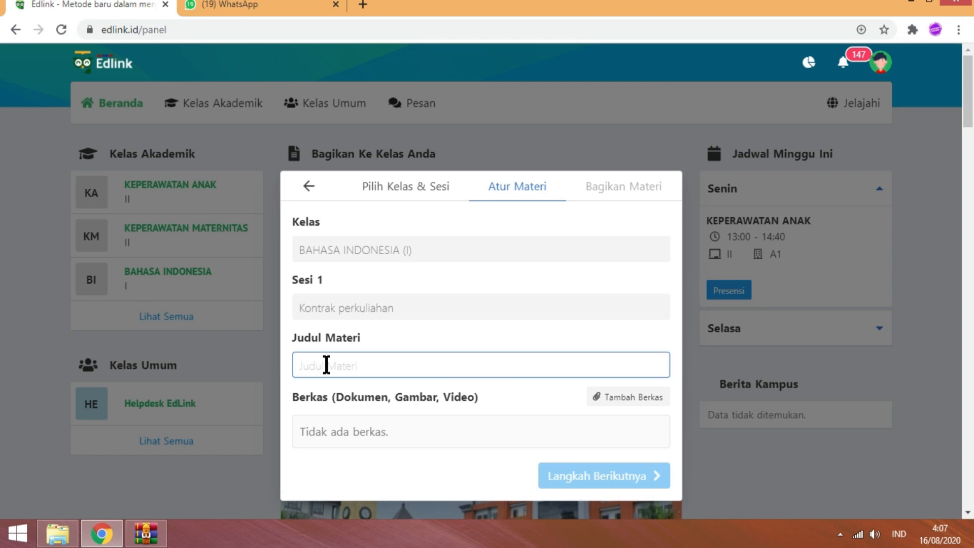
type("Kon")
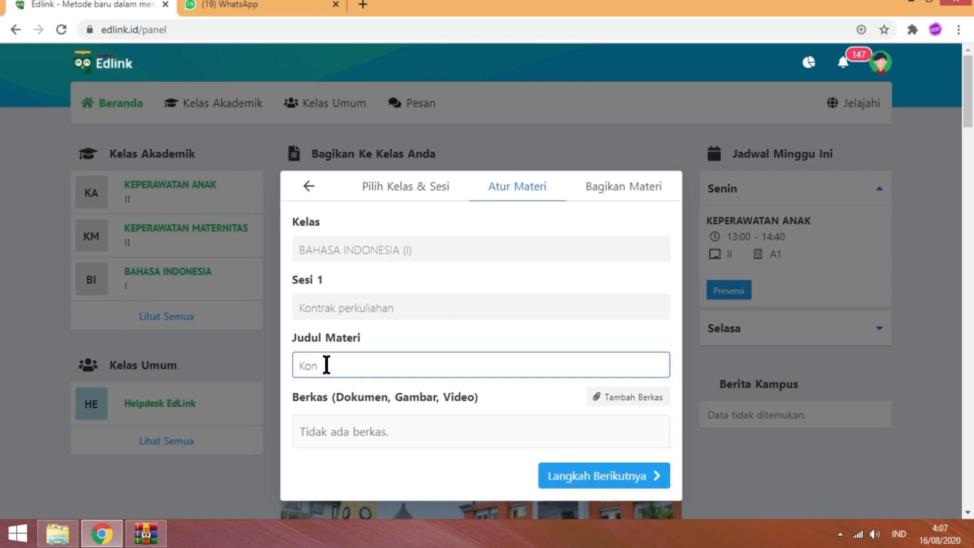
type("trak Perkuliahan")
- Upload cover edit.docx from the Documents folder to the media library
left_click(622, 401)
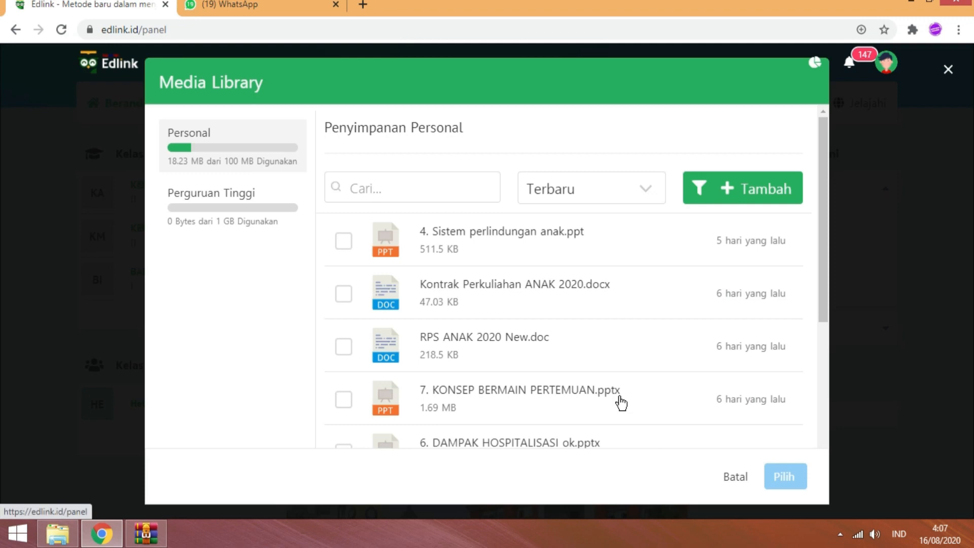
left_click(765, 193)
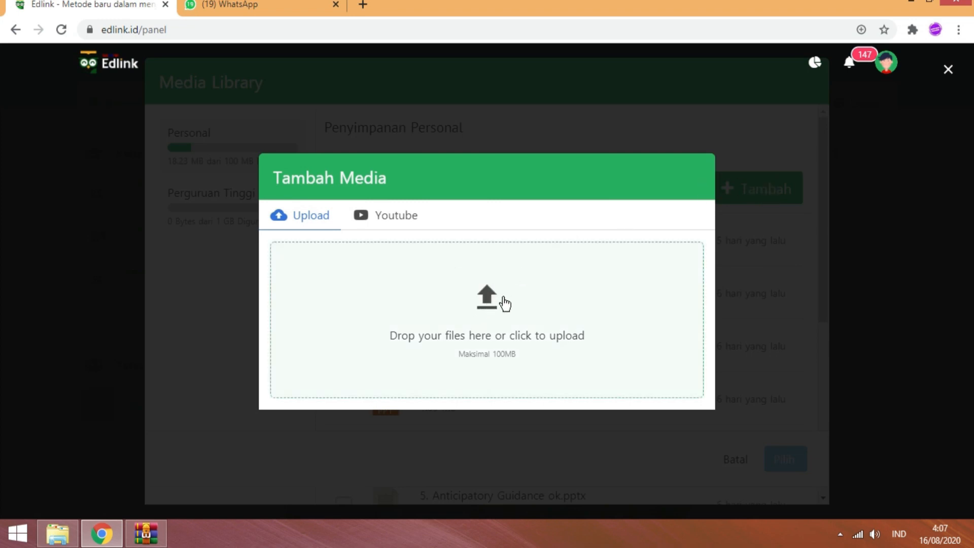
left_click(487, 306)
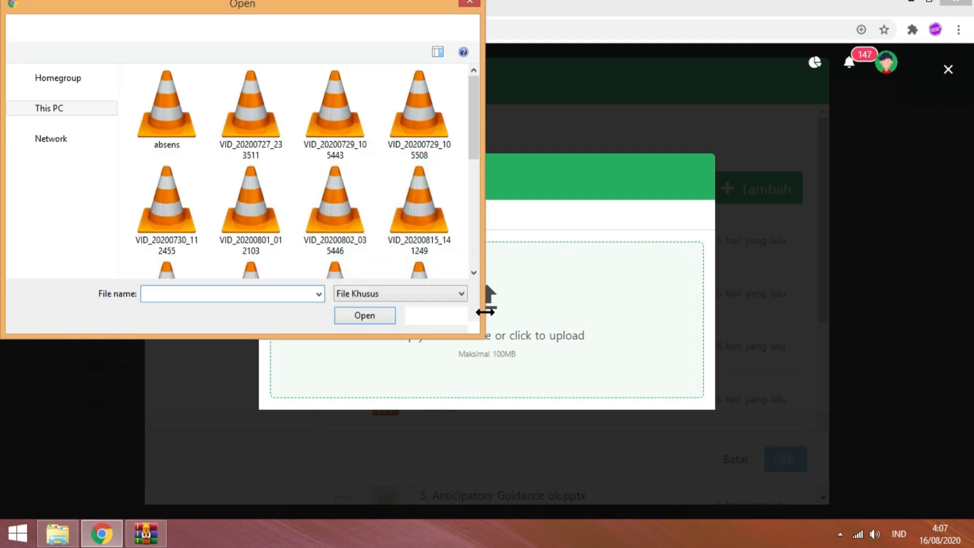
left_click_drag(107, 129, 113, 194)
left_click(63, 209)
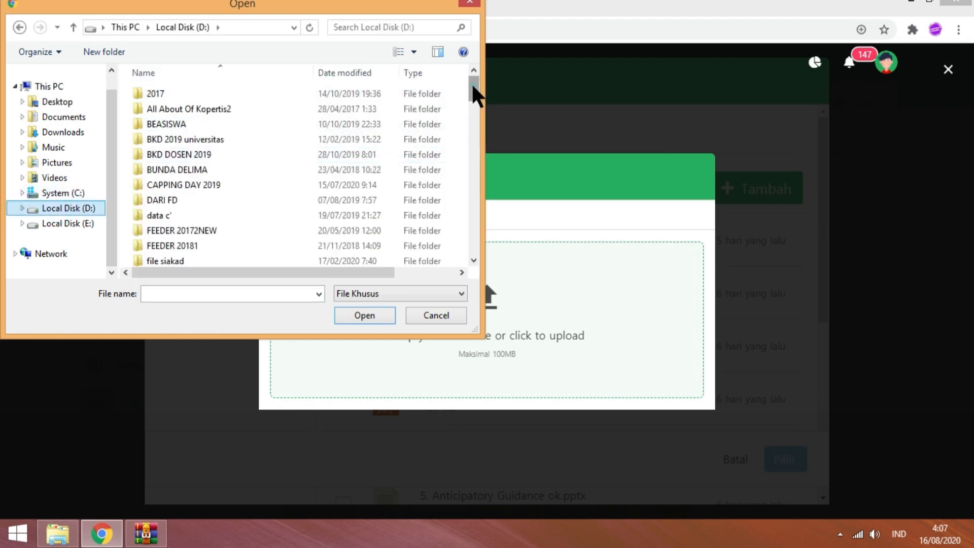
left_click_drag(472, 85, 449, 141)
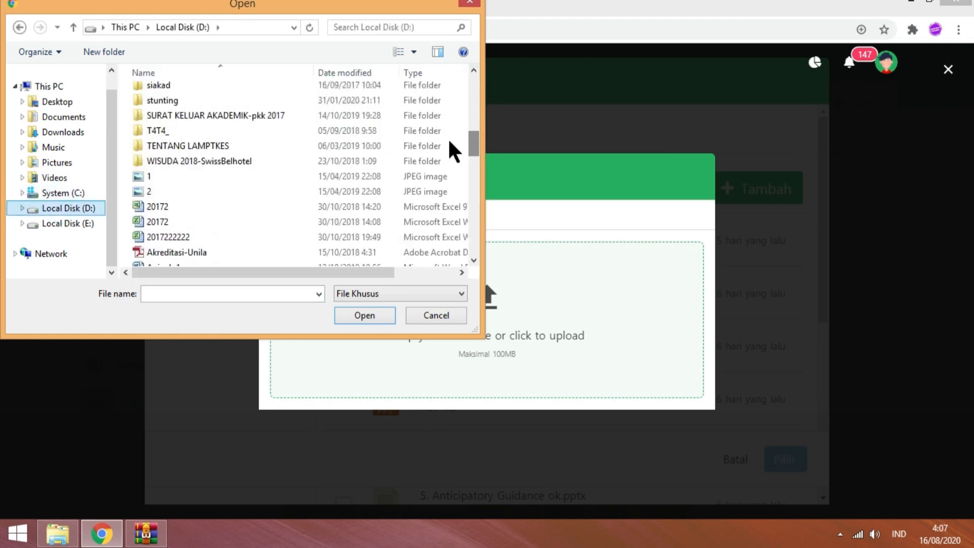
left_click(65, 117)
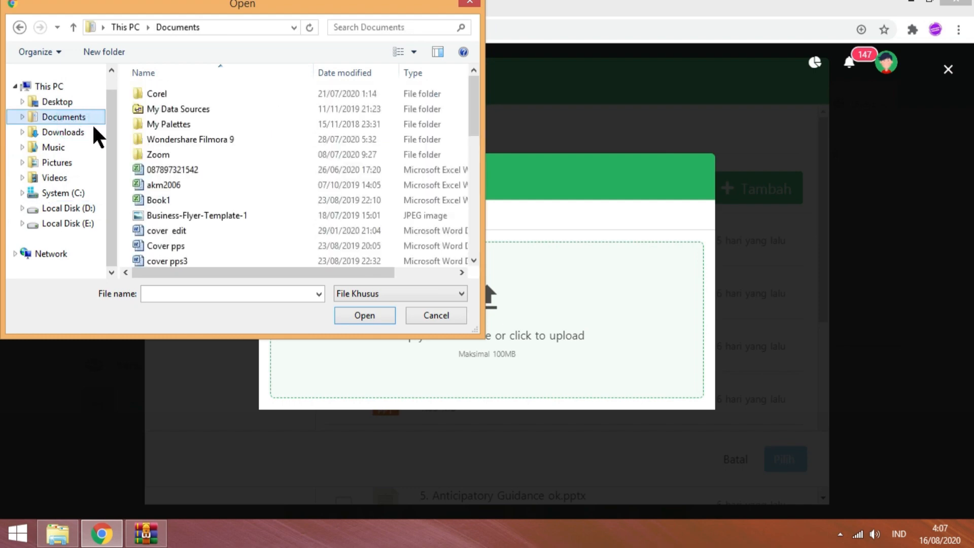
left_click(172, 230)
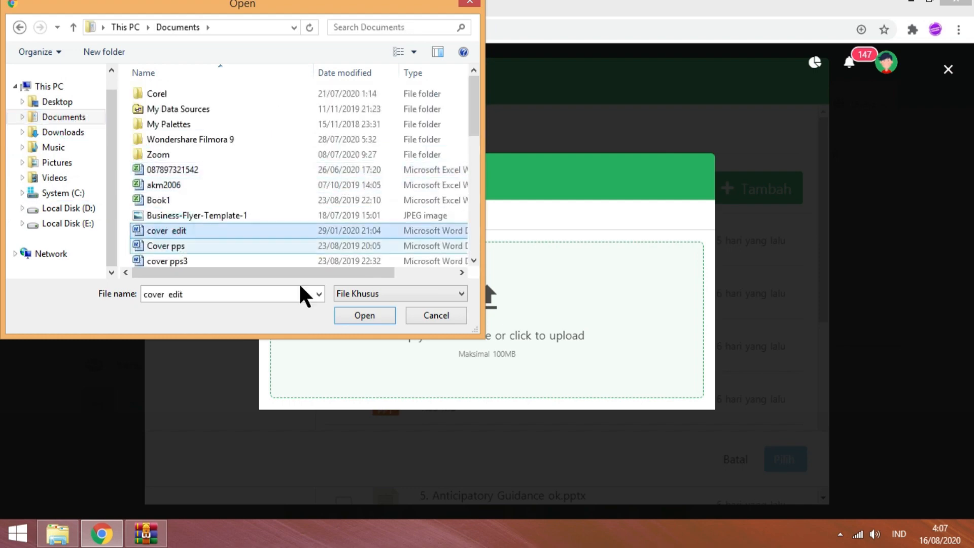
left_click(366, 316)
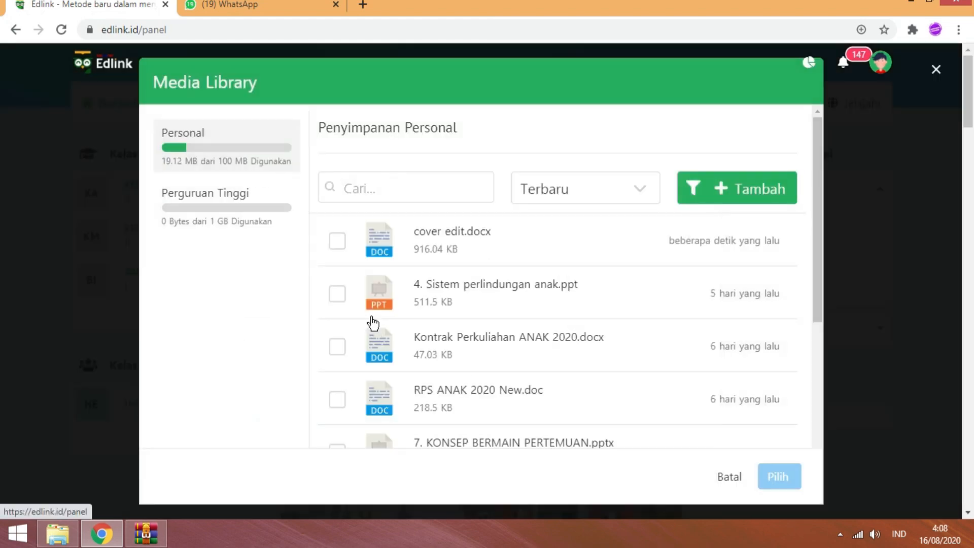
- Attach cover edit.docx to the material and continue to the sharing step
left_click(341, 246)
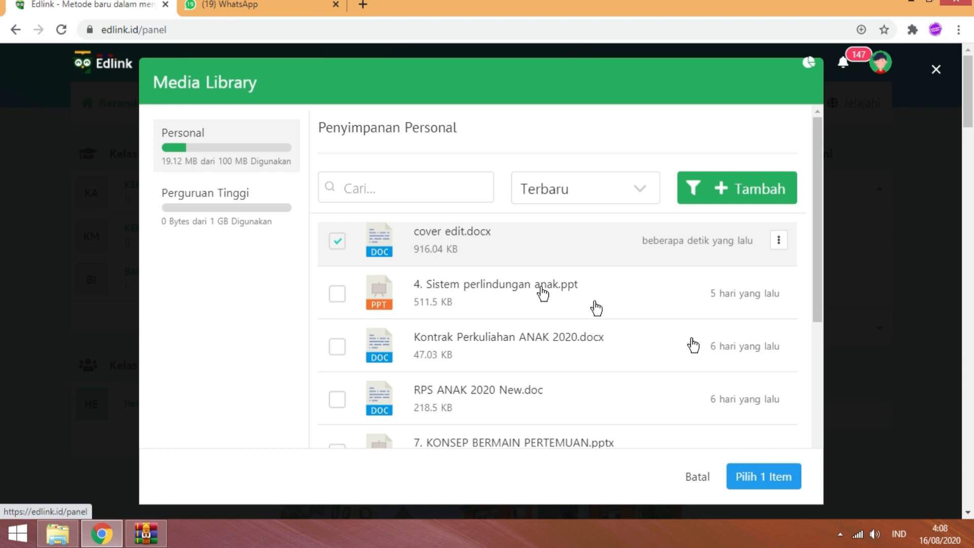
left_click(764, 478)
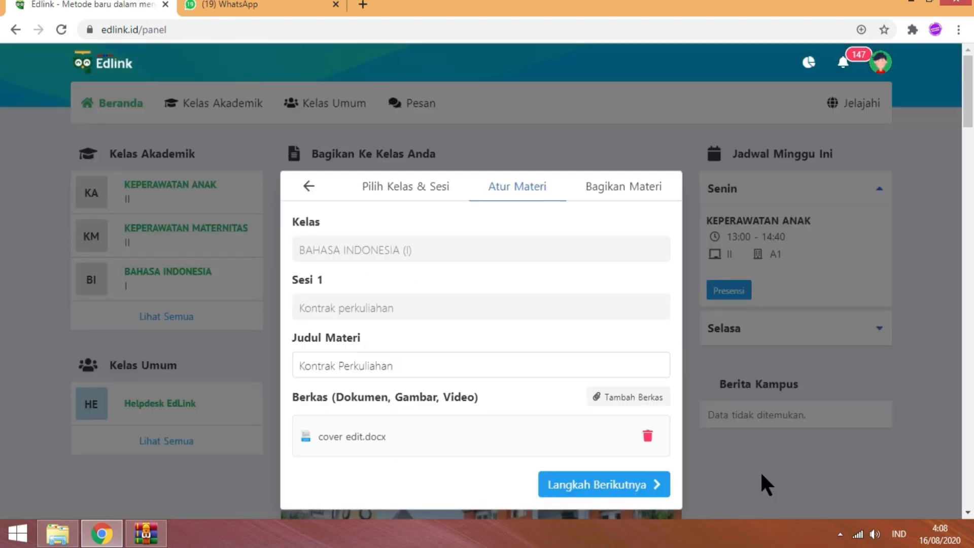
left_click(595, 485)
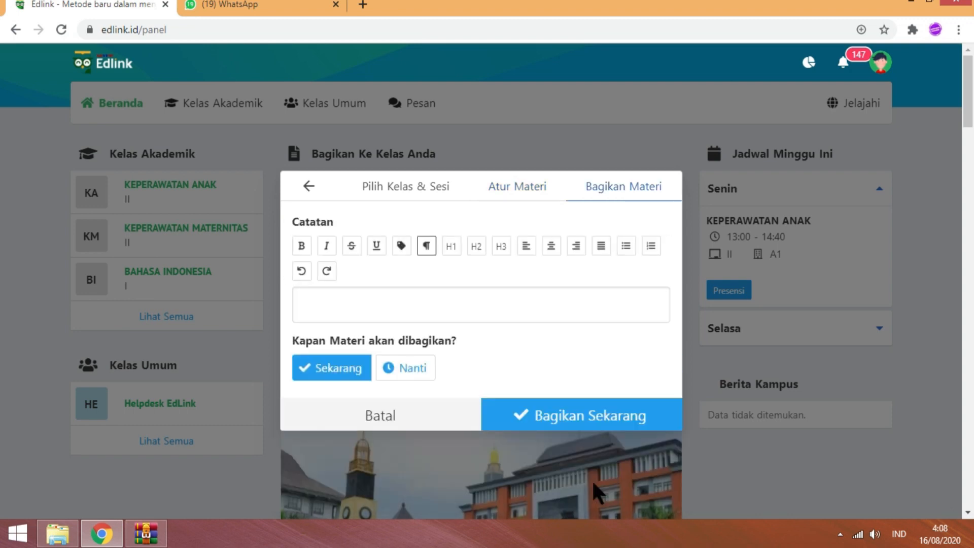
- Write the Catatan note 'silahkan pelajari materi sya terlebih dahulu'
left_click(336, 307)
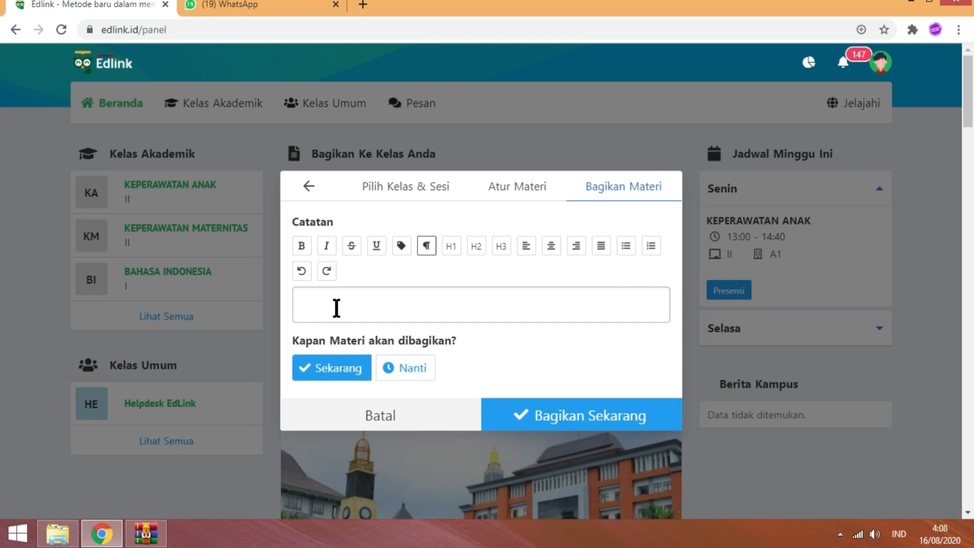
type("h")
key("BackSpace")
type("silahkan pelajari materi ")
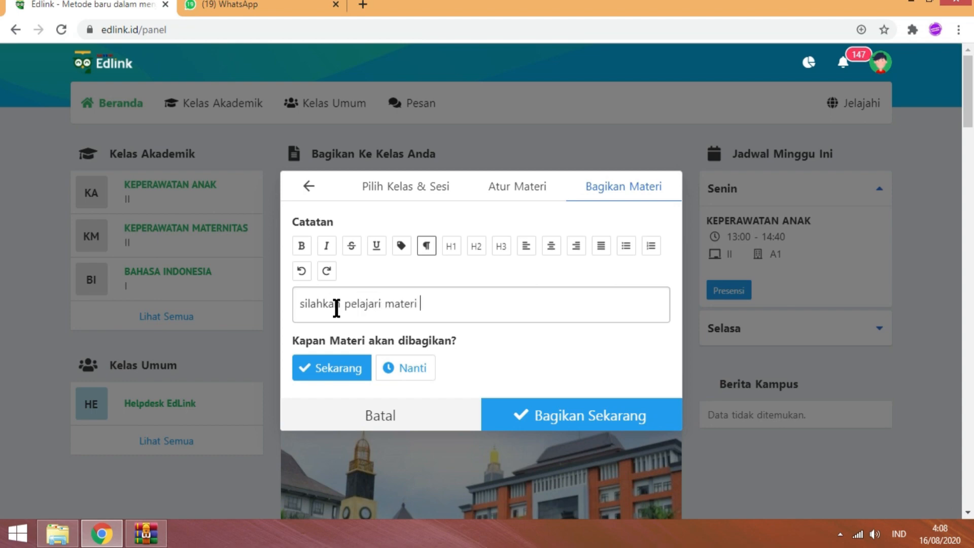
type("sya terlebih d")
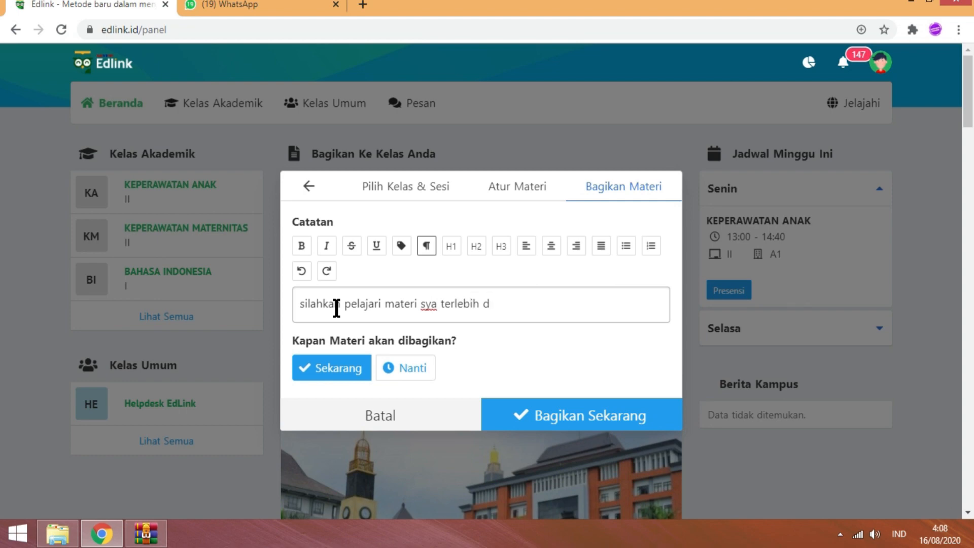
type("ahulu")
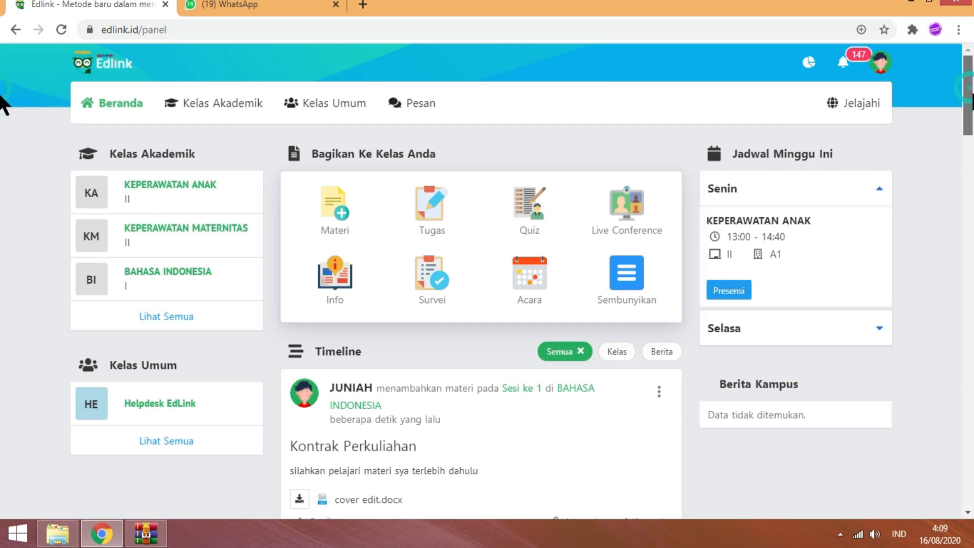
- Check the posted Kontrak Perkuliahan on the timeline, then begin sharing a new Tugas
scroll(724, 155, "down", 4)
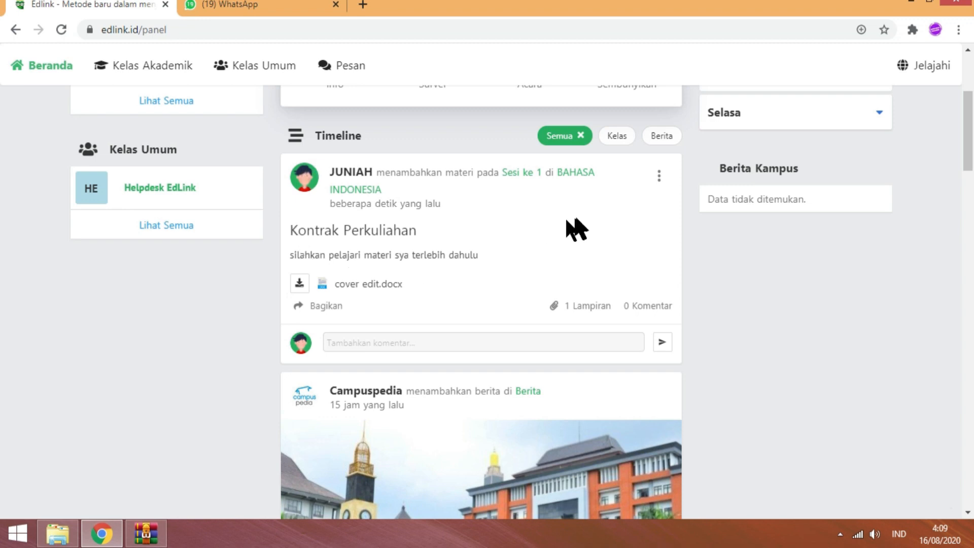
left_click(314, 308)
scroll(2, 84, "up", 2)
scroll(3, 84, "up", 3)
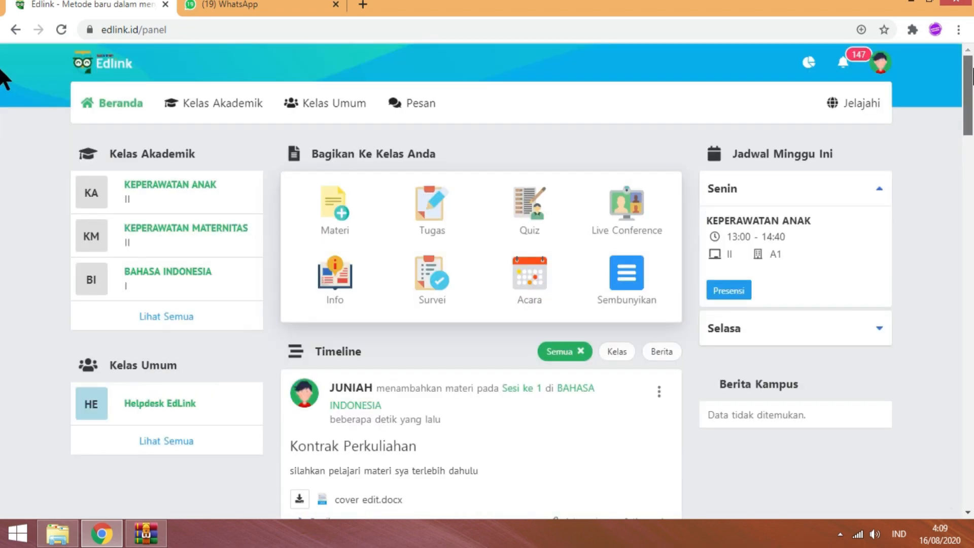
left_click(433, 218)
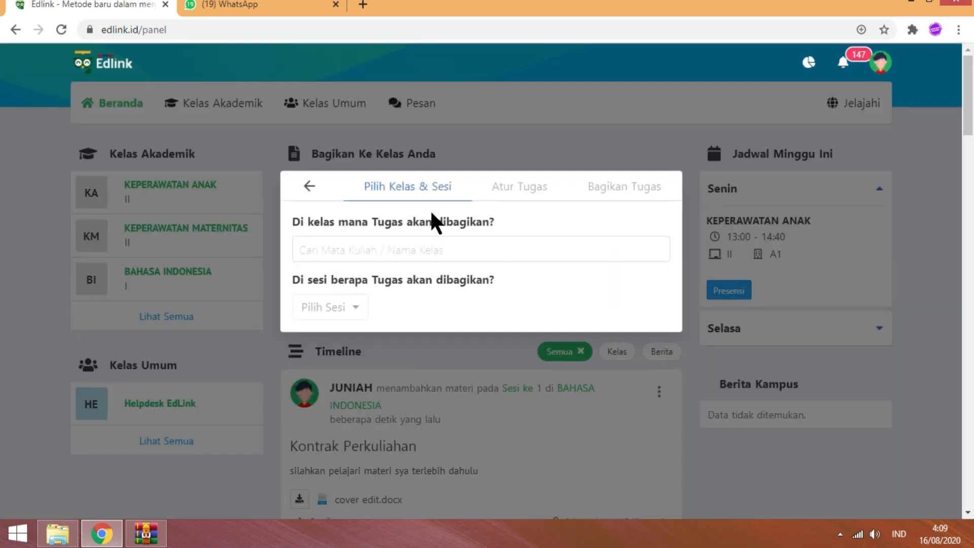
- Assign the Tugas to BAHASA INDONESIA, Sesi 1, and move to the details step
left_click(354, 250)
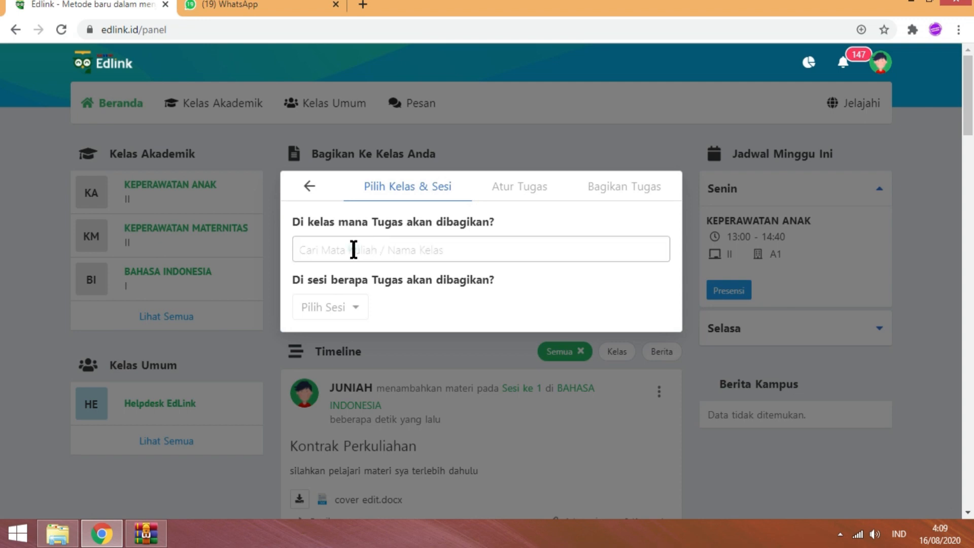
left_click(354, 250)
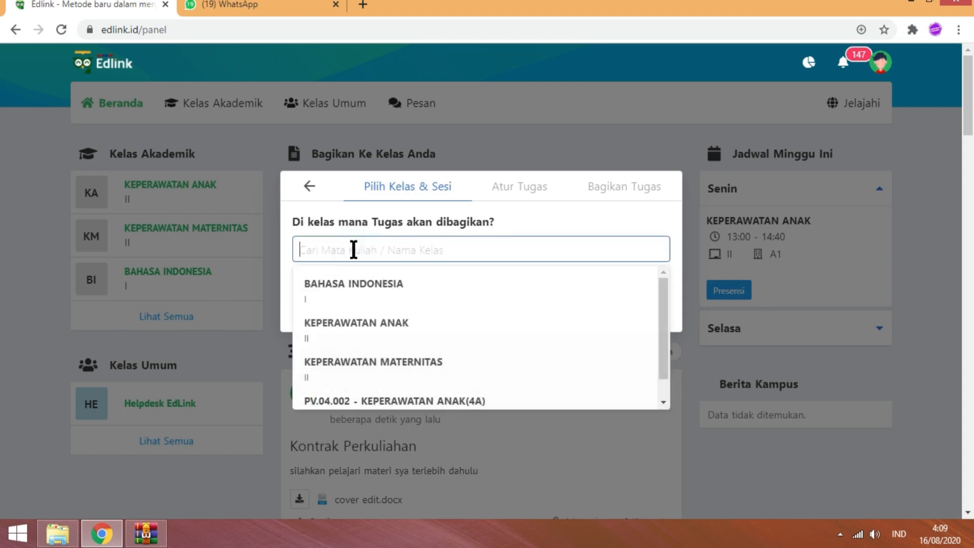
left_click(348, 290)
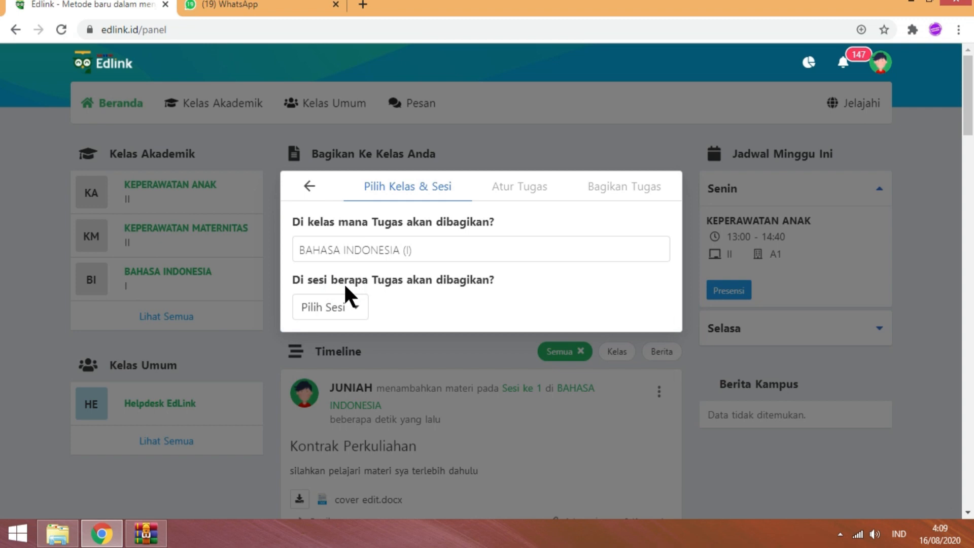
left_click(349, 311)
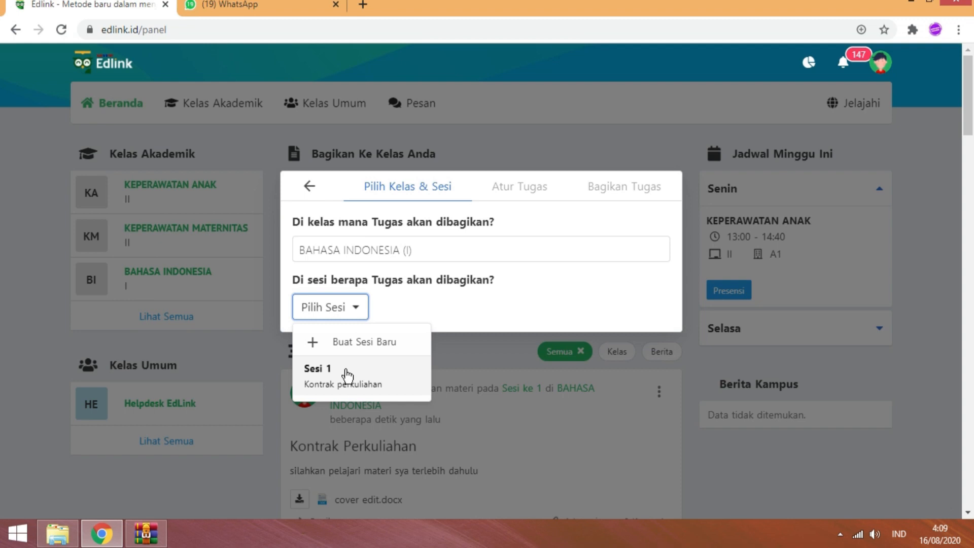
left_click(348, 377)
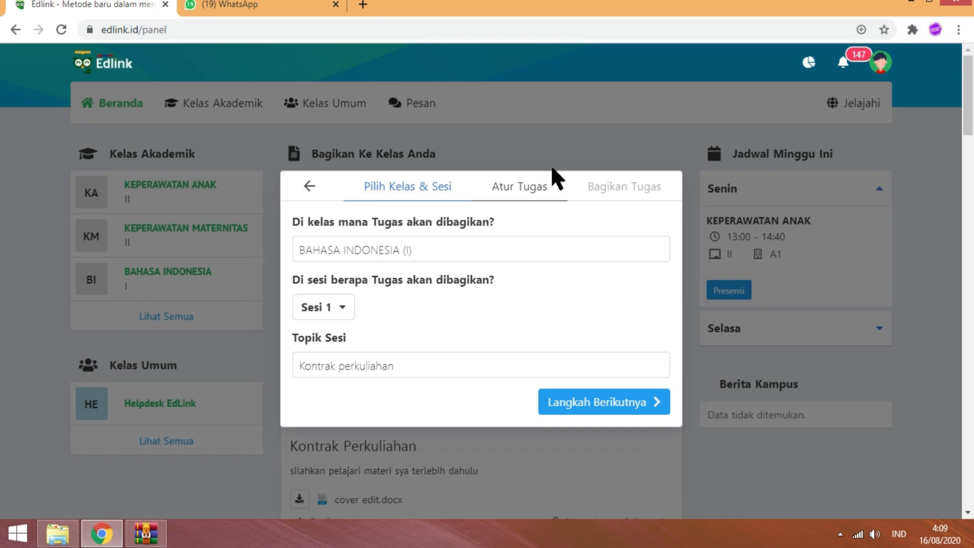
left_click(512, 188)
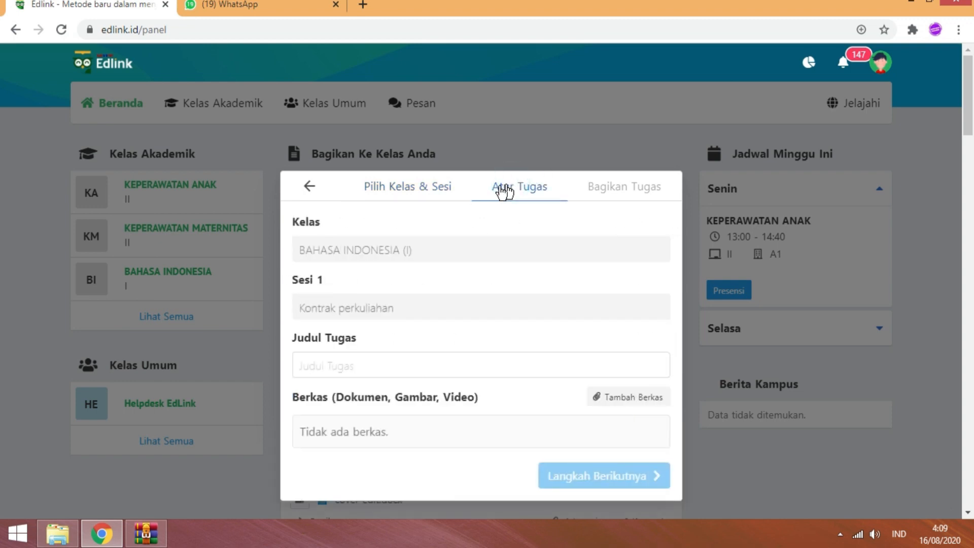
- Title the assignment 'menbuat video singkat' and advance to Bagikan Tugas
left_click(315, 370)
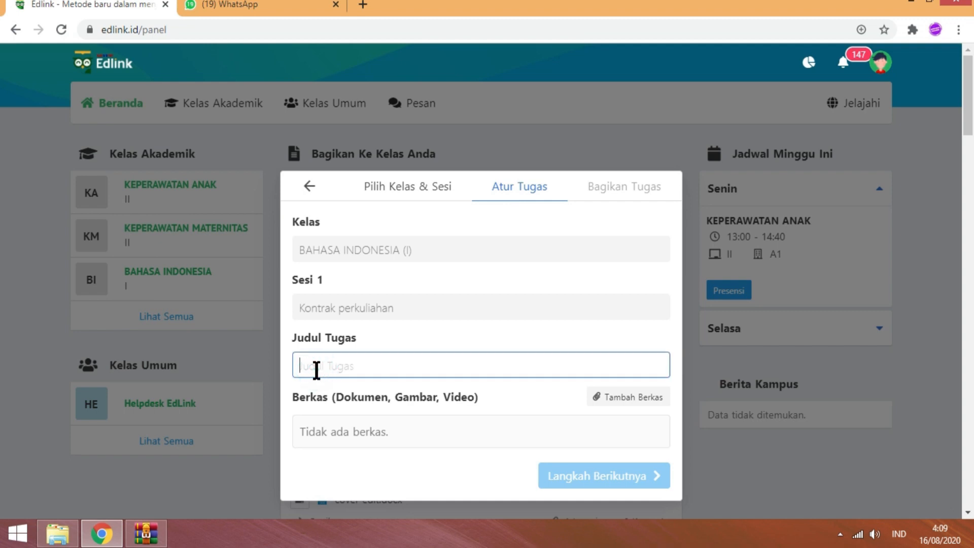
type("s")
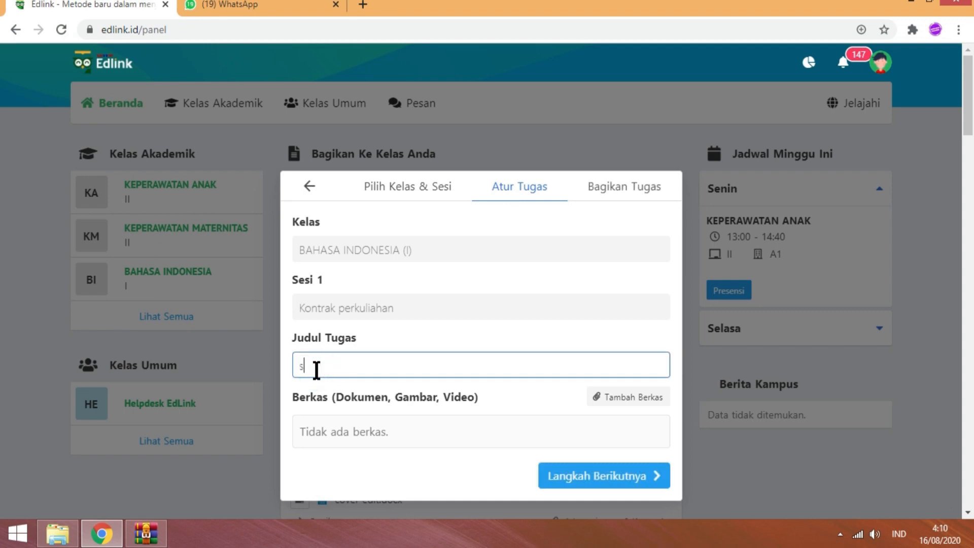
key("BackSpace")
type("menbuat video singkta")
key("BackSpace")
key("BackSpace")
type("at")
left_click(633, 194)
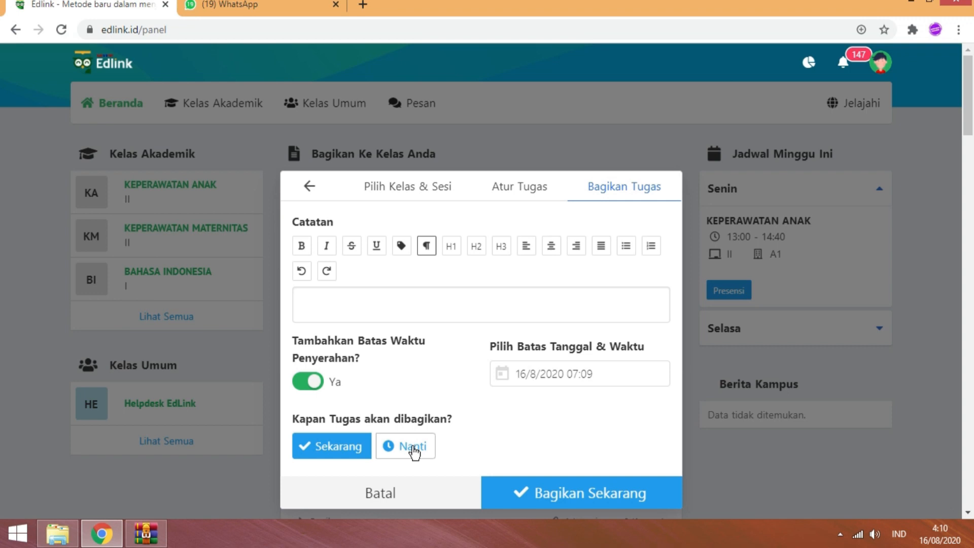
- Set the Tugas deadline to 17/8/2020 07:00 and schedule the assignment with Bagikan Nanti
left_click(618, 370)
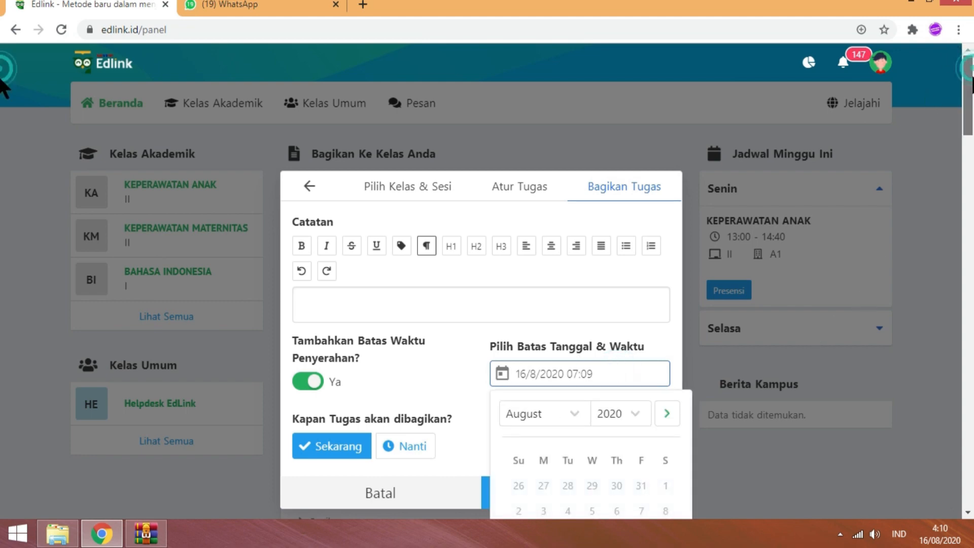
left_click_drag(968, 76, 969, 106)
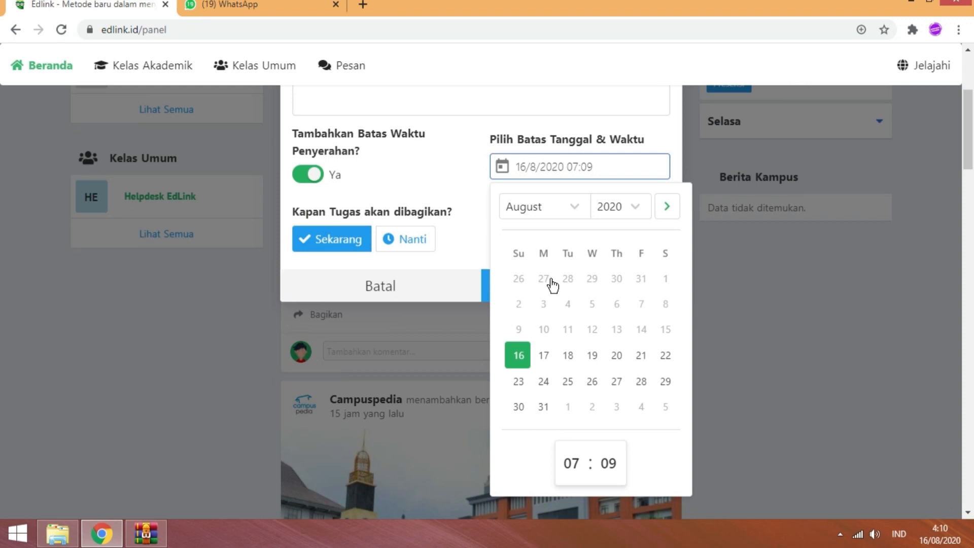
left_click(546, 356)
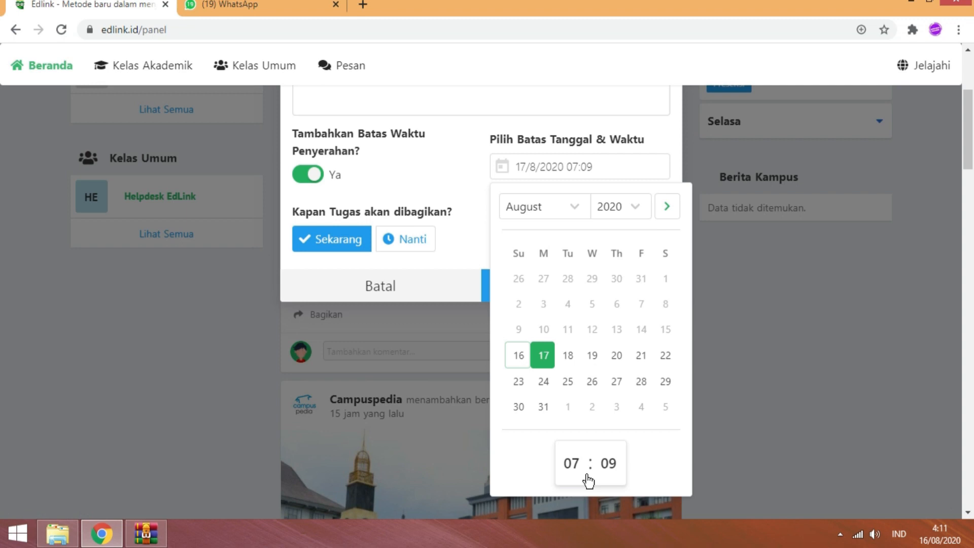
left_click(619, 463)
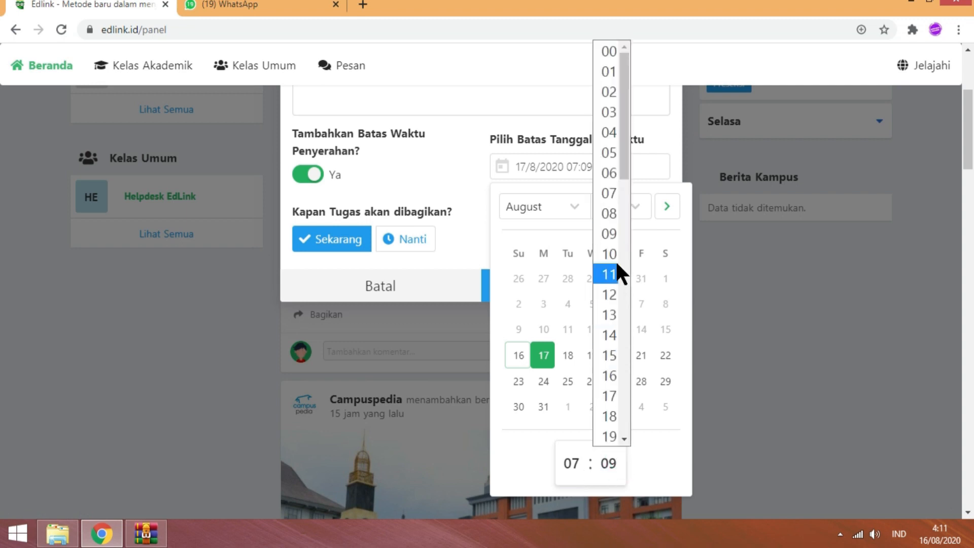
left_click(609, 50)
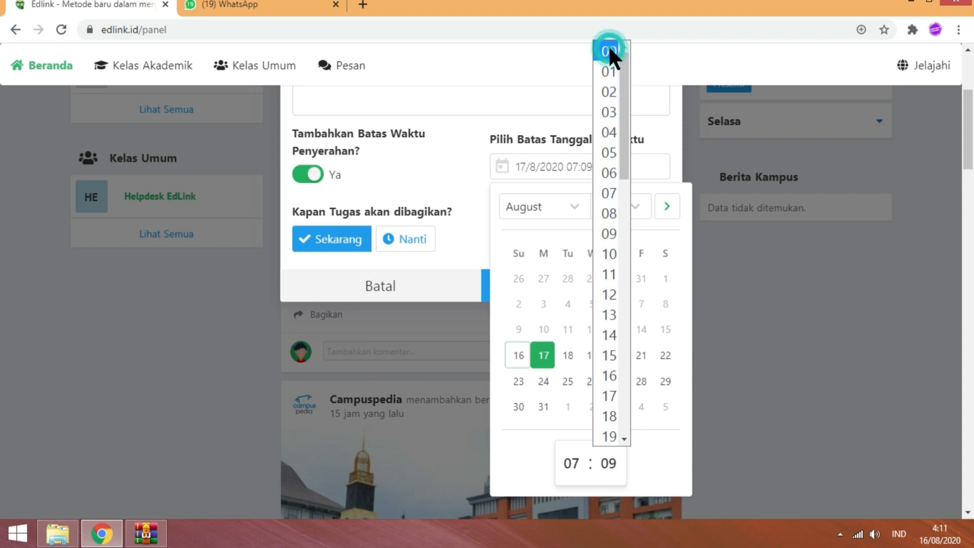
left_click(453, 256)
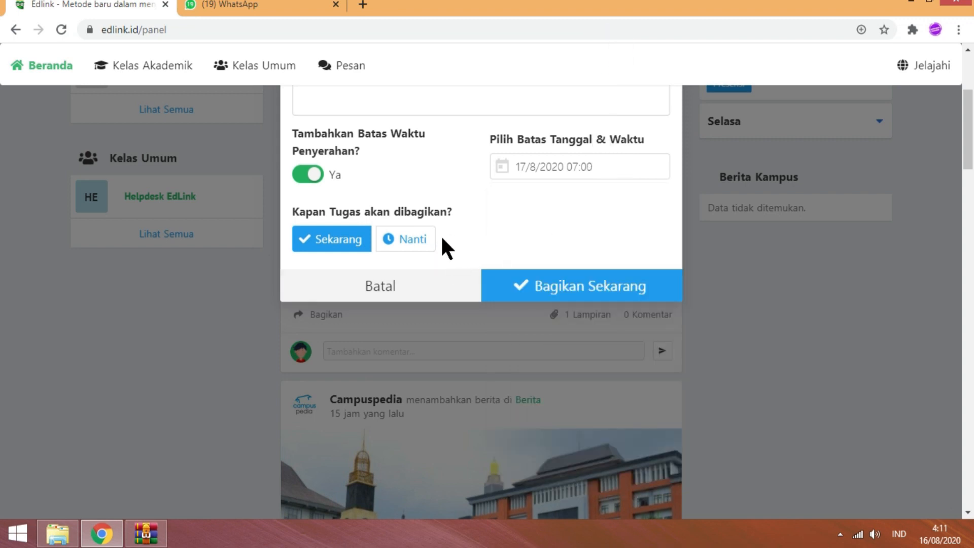
left_click(416, 247)
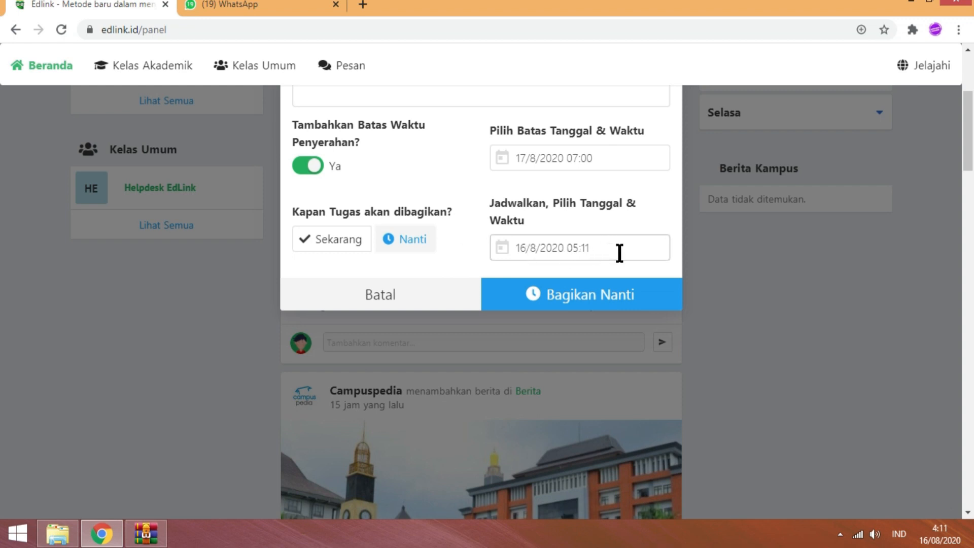
left_click(543, 297)
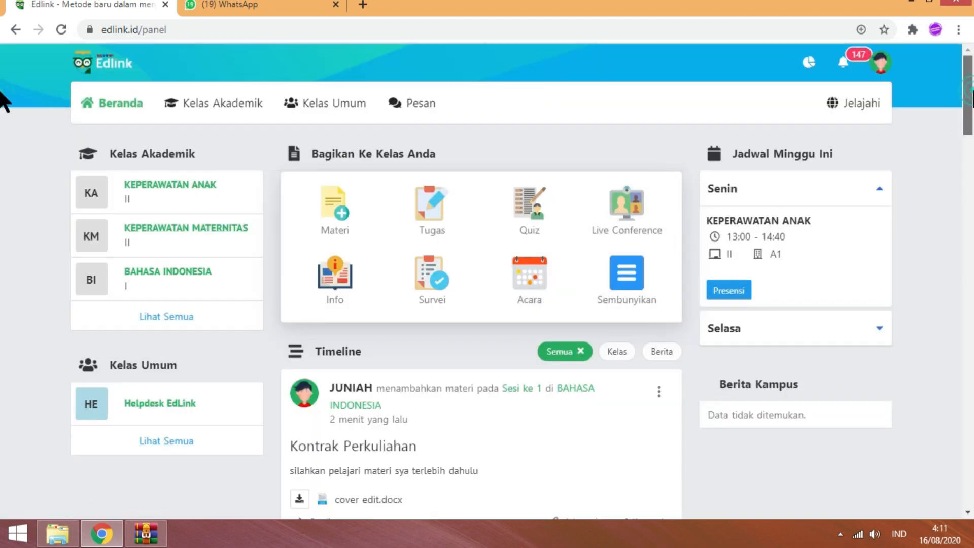
- Scroll the timeline, then start a new Quiz post from Bagikan Ke Kelas Anda
left_click_drag(969, 97, 1, 116)
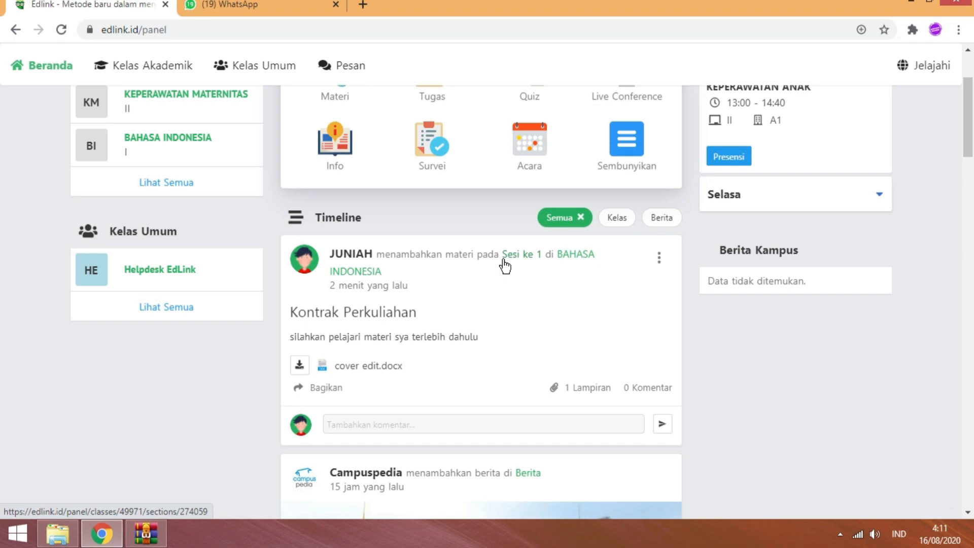
scroll(3, 112, "up", 3)
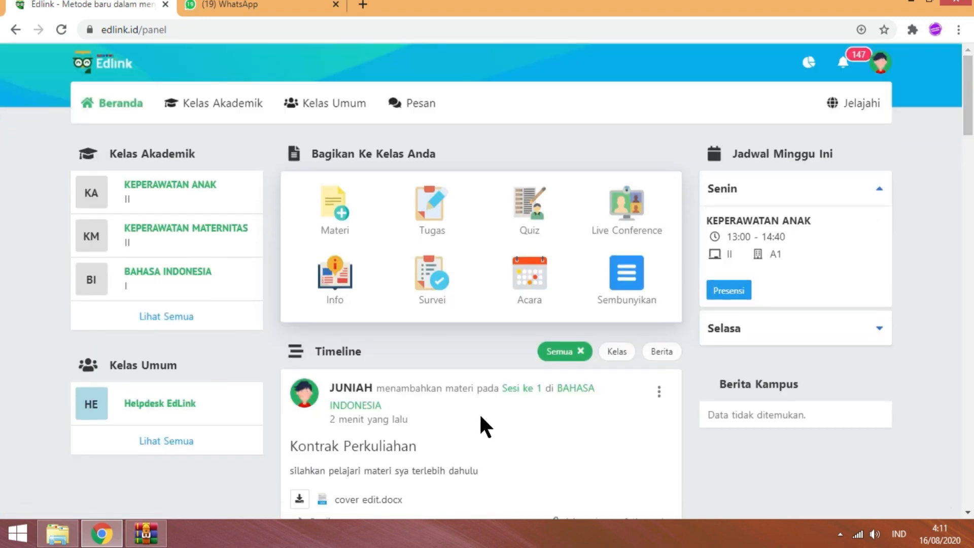
left_click(523, 218)
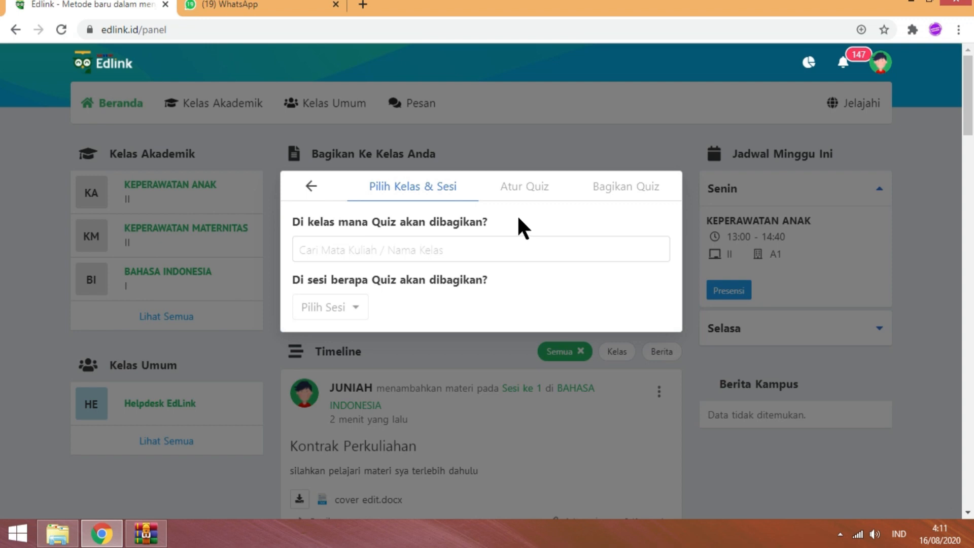
- Assign the quiz to BAHASA INDONESIA in a new session 'UTS' and title it 'UTS'
left_click(419, 244)
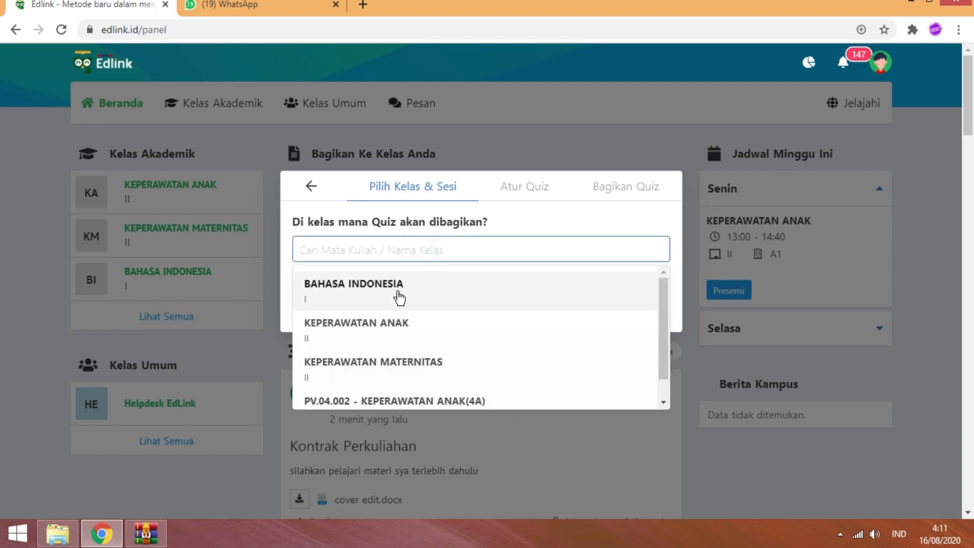
left_click(421, 305)
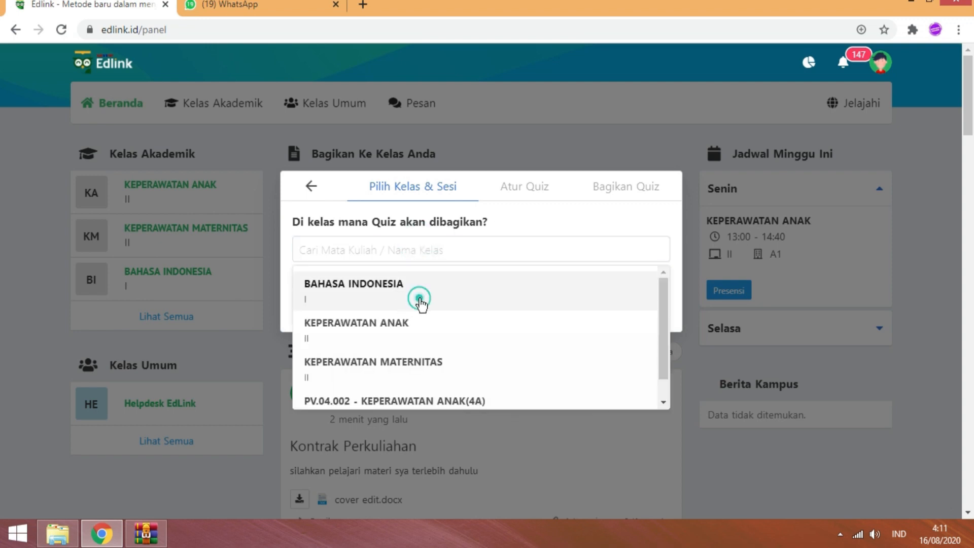
left_click(335, 308)
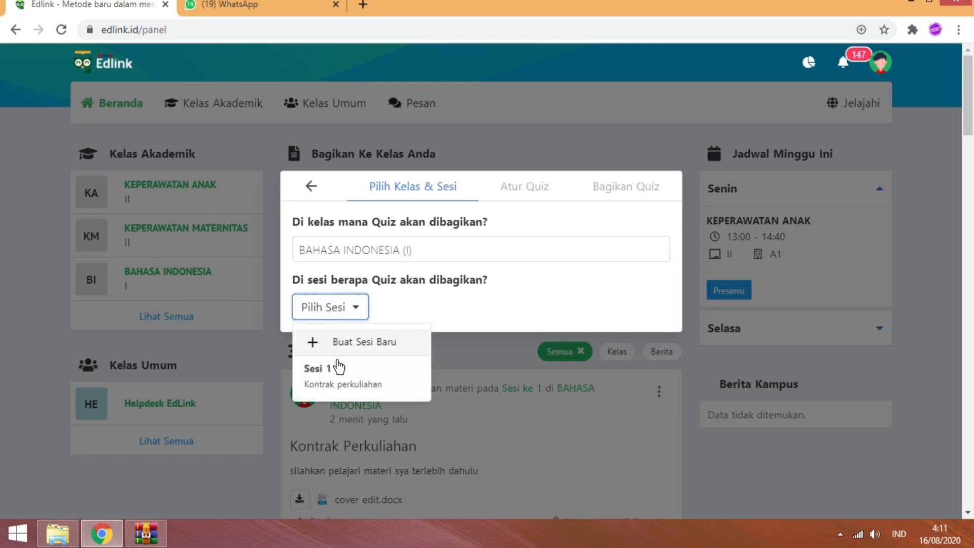
left_click(371, 348)
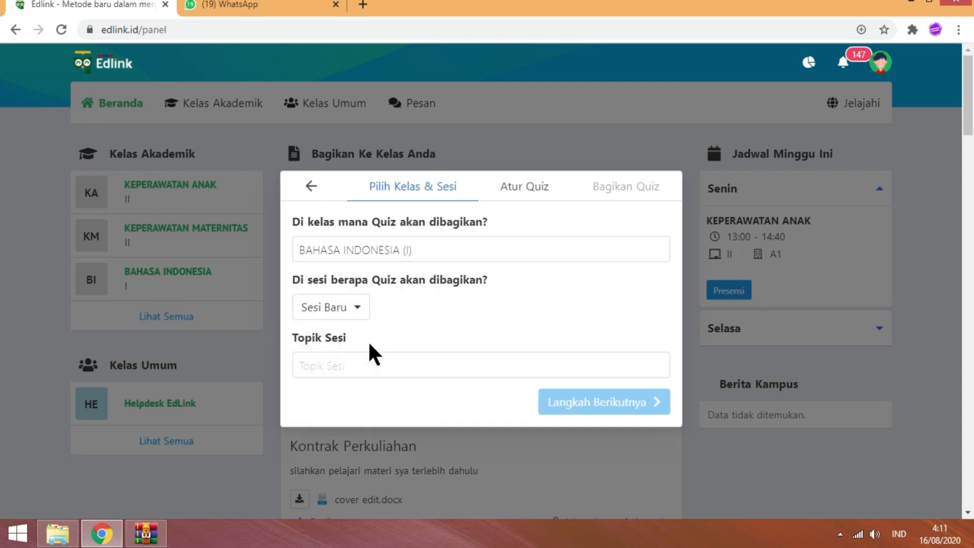
left_click(334, 358)
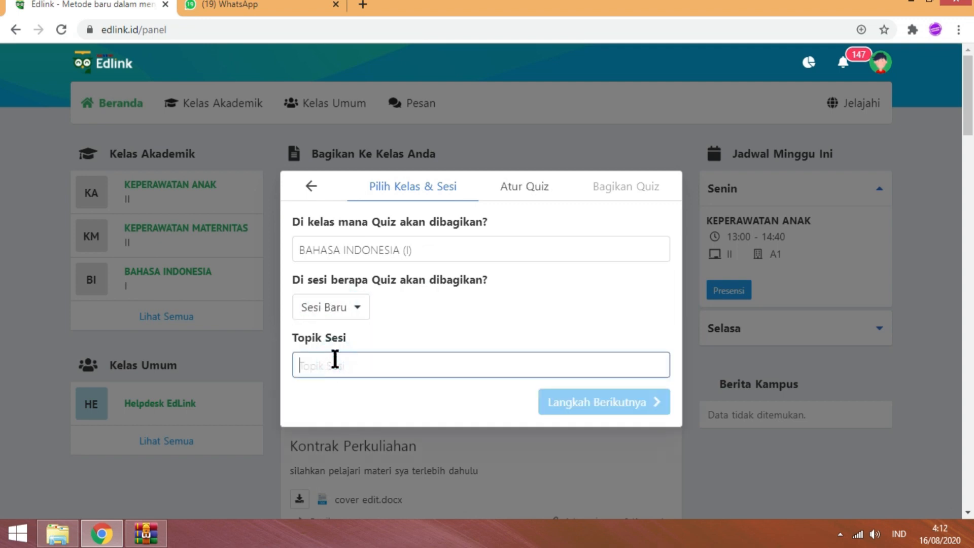
type("UT")
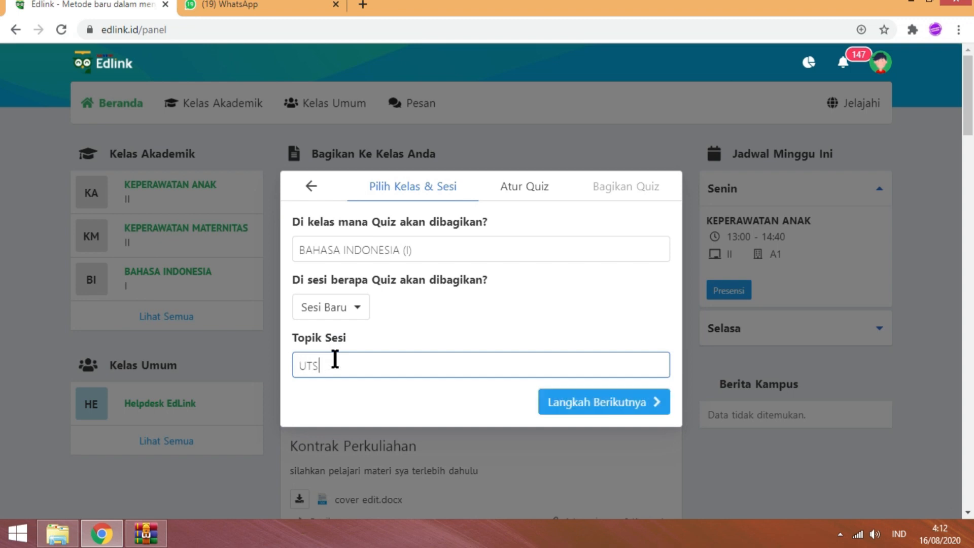
type("S")
left_click(624, 401)
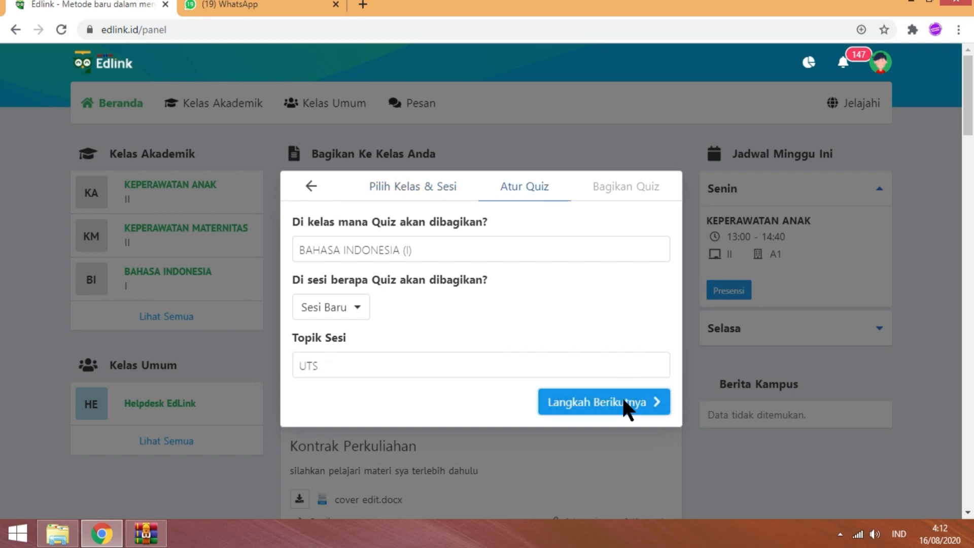
left_click(396, 360)
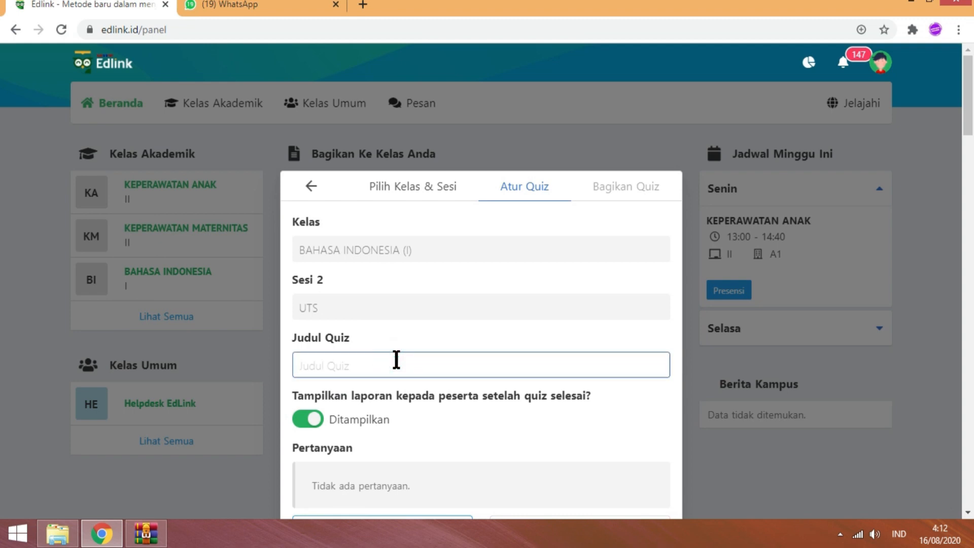
type("UTS")
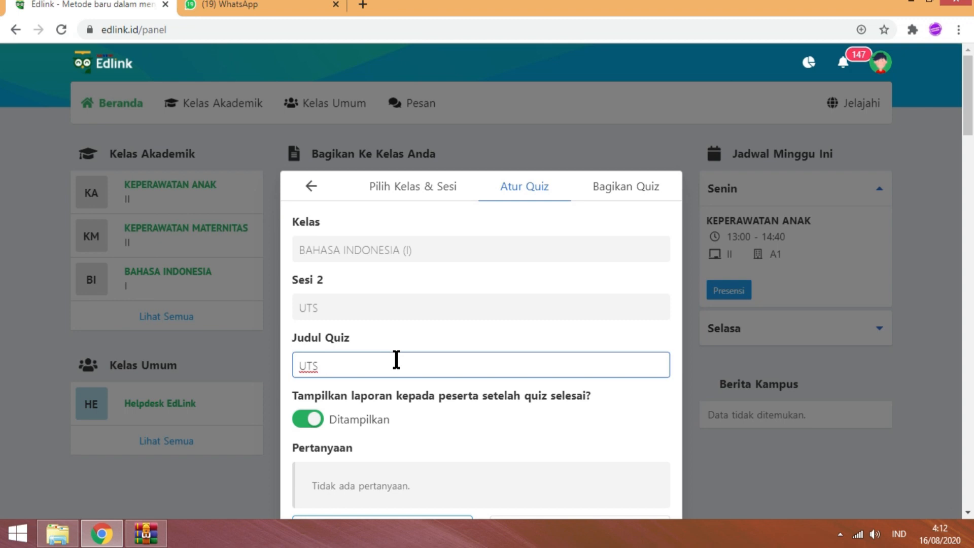
- Complete the quiz title so it reads 'UTS Ganjil'
type("Gabn")
key("BackSpace")
key("BackSpace")
type("nb")
scroll(3, 152, "down", 8)
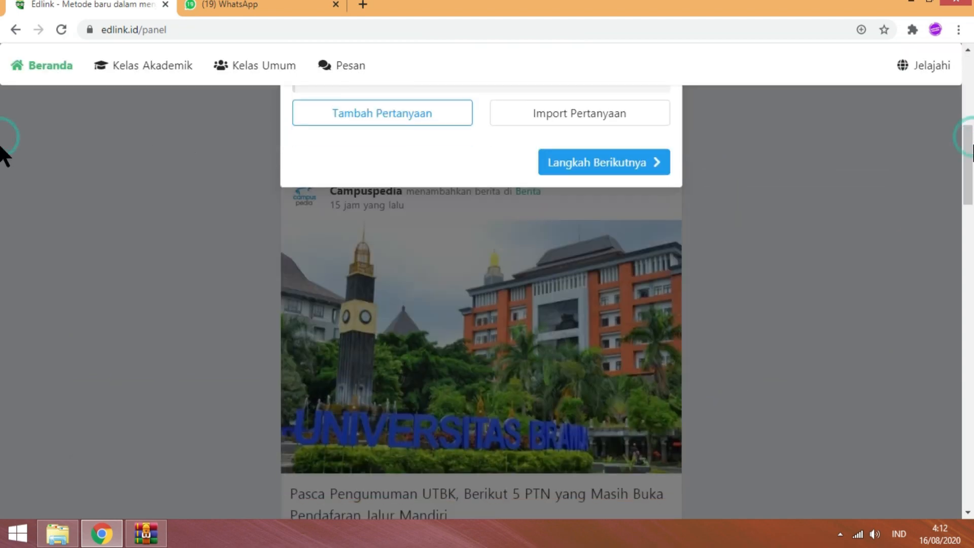
scroll(3, 150, "up", 2)
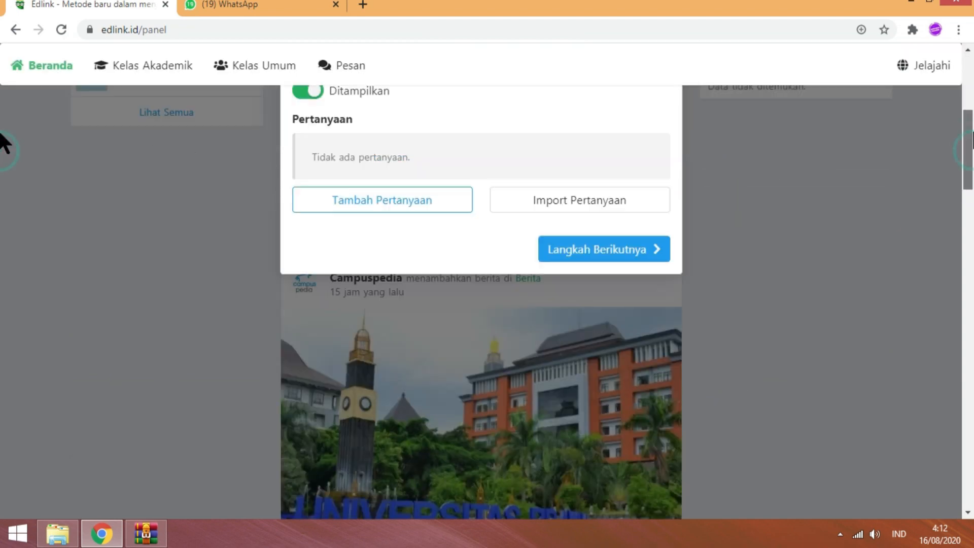
scroll(3, 147, "up", 5)
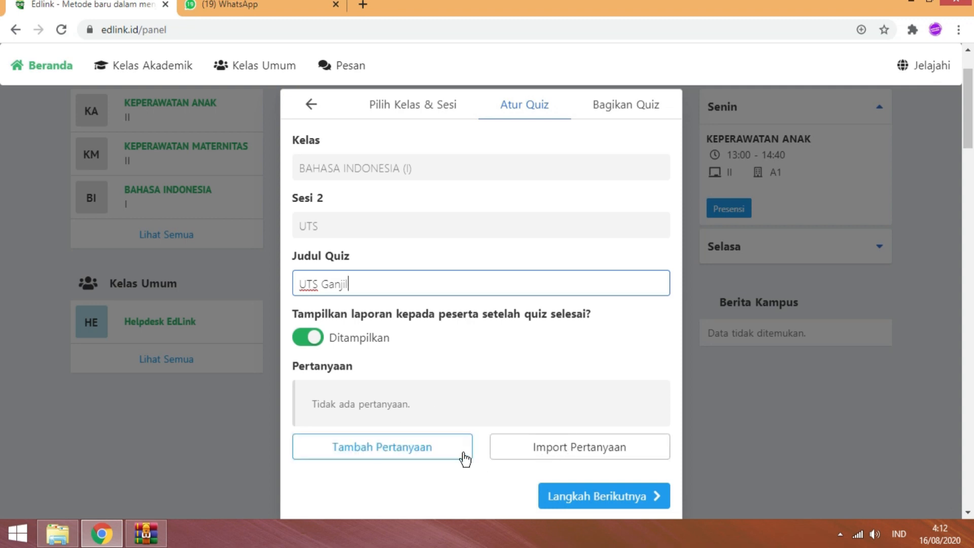
- Try Tambah Pertanyaan, then close the quiz form without questions, returning to the dashboard
left_click(441, 450)
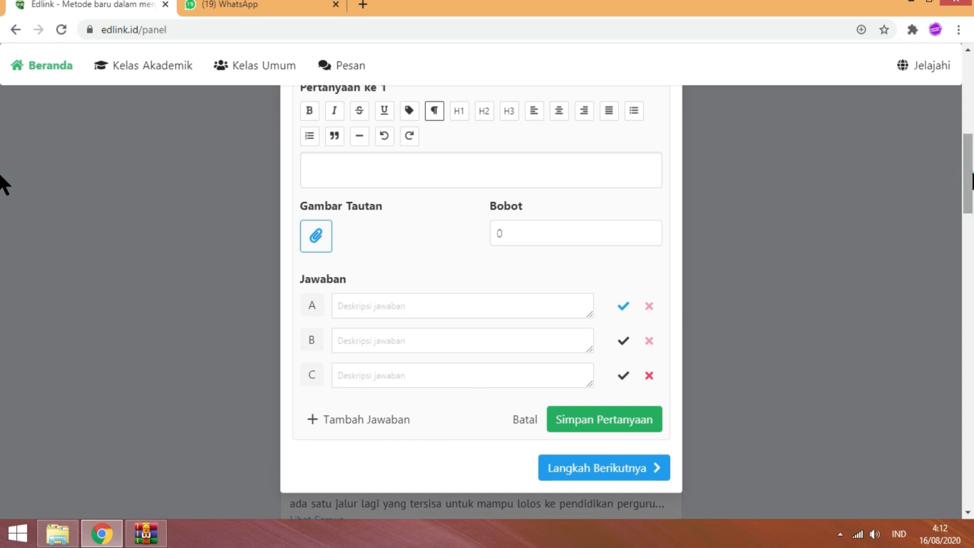
scroll(4, 183, "up", 4)
scroll(5, 127, "up", 6)
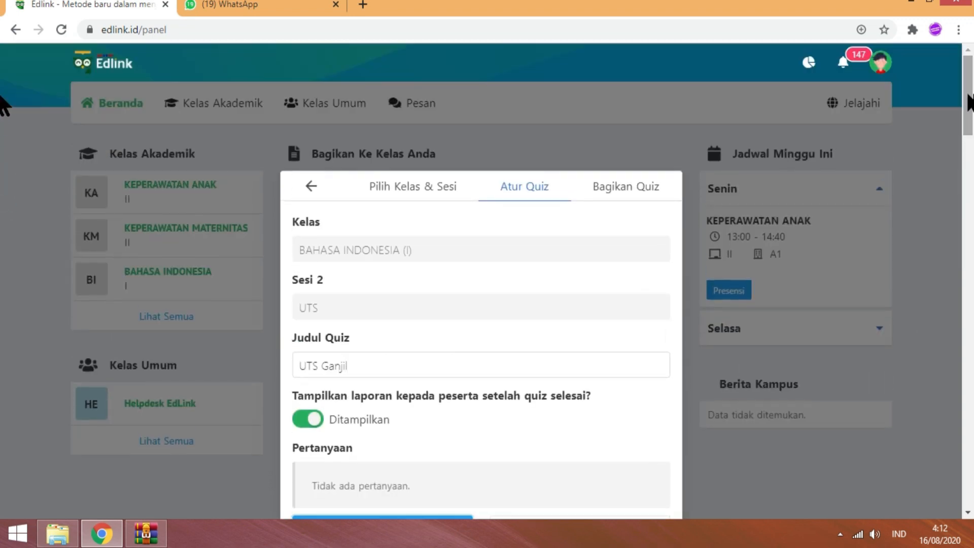
left_click(310, 186)
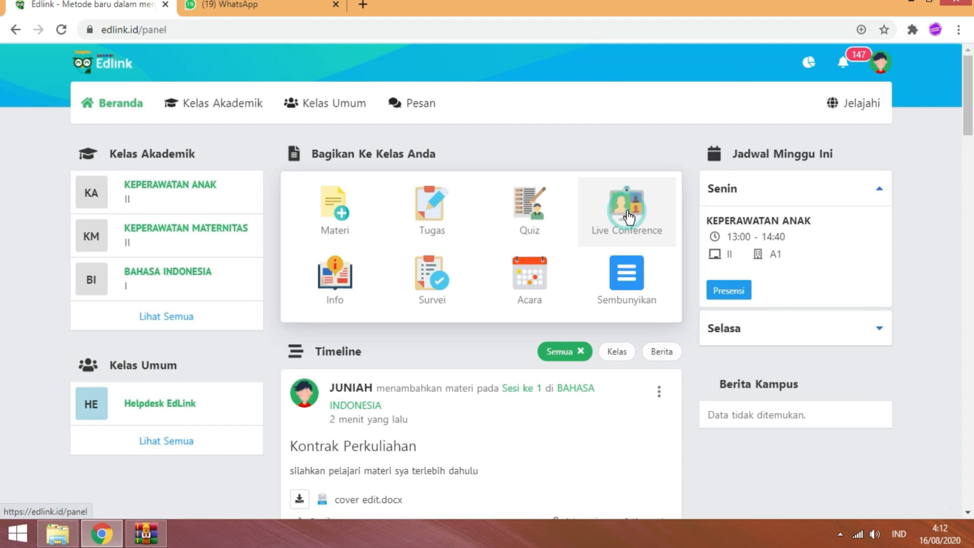
- Start a Conference post for BAHASA INDONESIA, Sesi 1 'Kontrak perkuliahan', and advance to setup
left_click(628, 217)
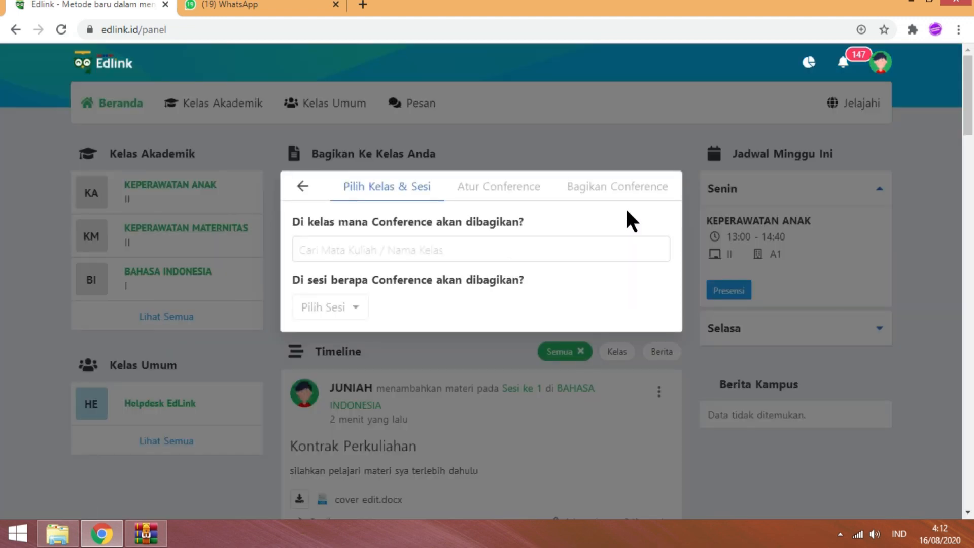
left_click(393, 254)
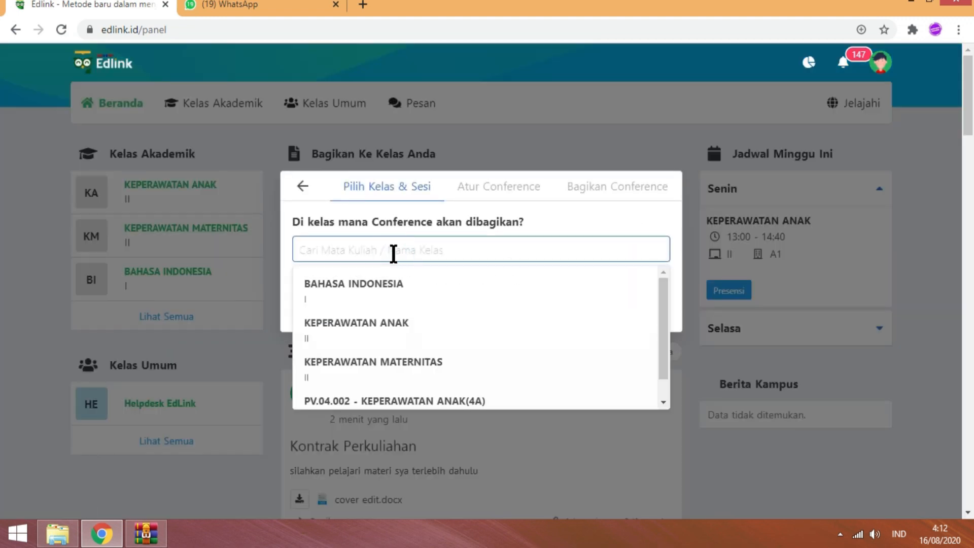
left_click(375, 285)
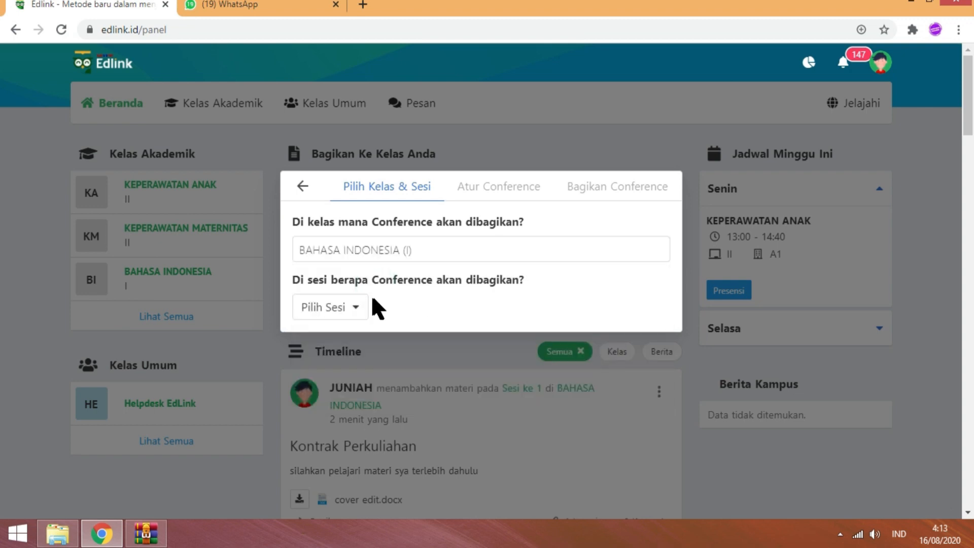
left_click(357, 307)
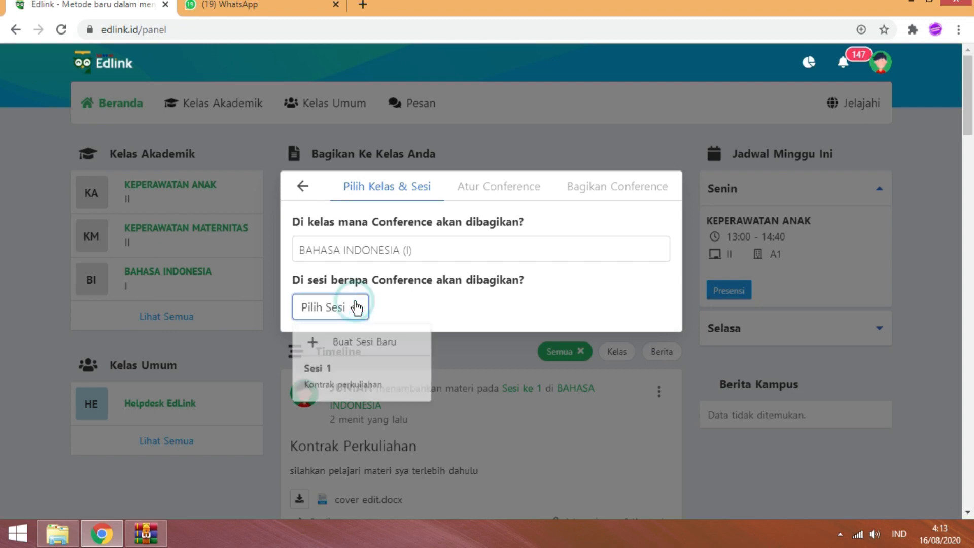
left_click(342, 375)
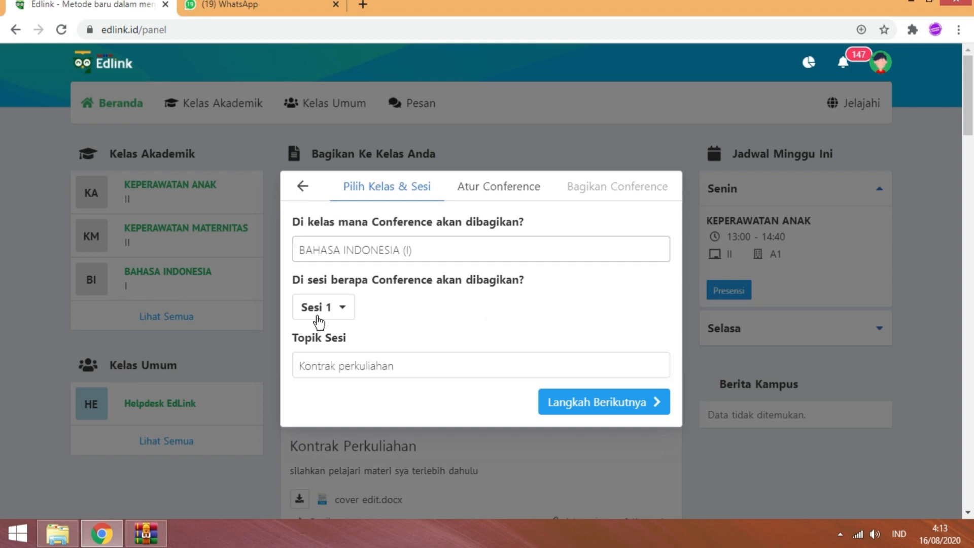
left_click(506, 191)
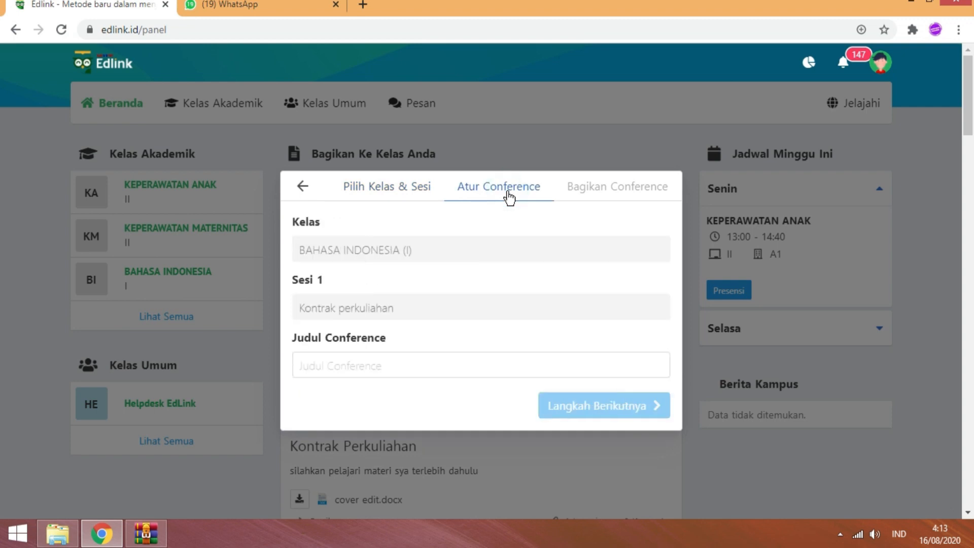
- Title the conference 'penyampaian / penjelasan tentang RPS'
left_click(363, 362)
type("penyampaia")
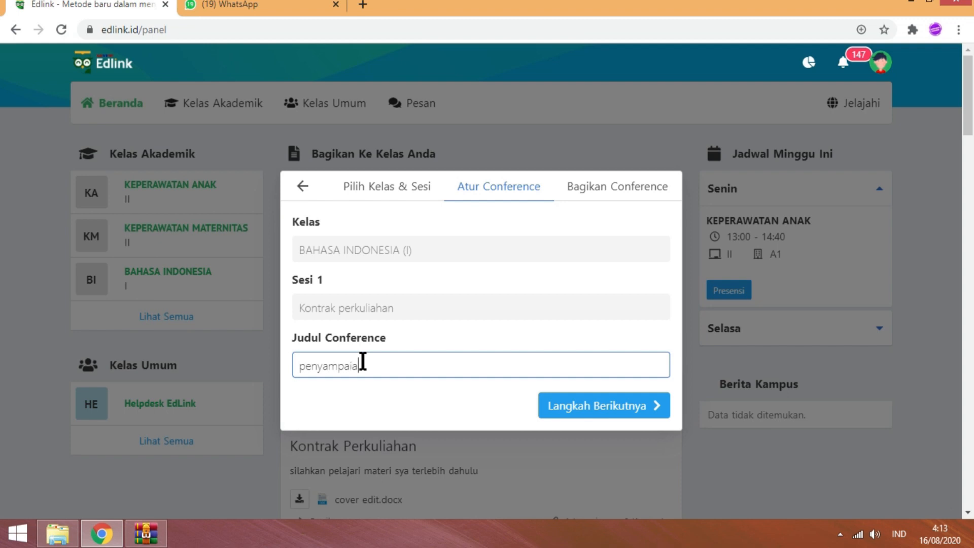
type("n / penjelasan tentang RPS")
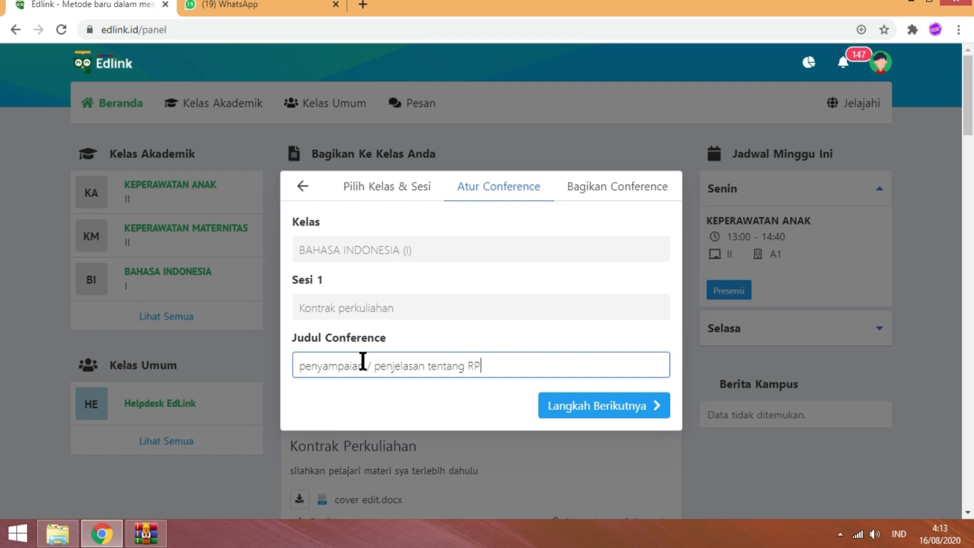
left_click(600, 406)
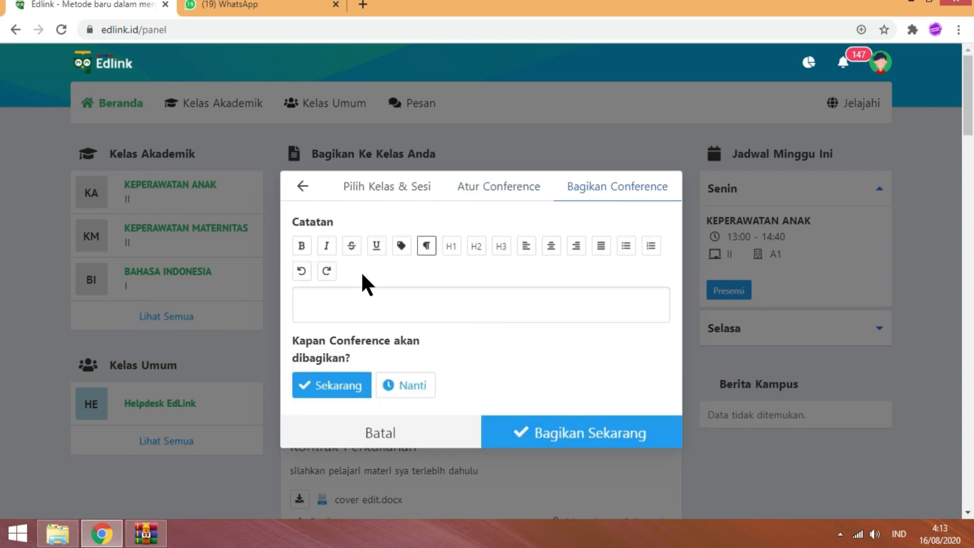
- Add the note 'segera bergabung' and share the conference now
left_click(343, 294)
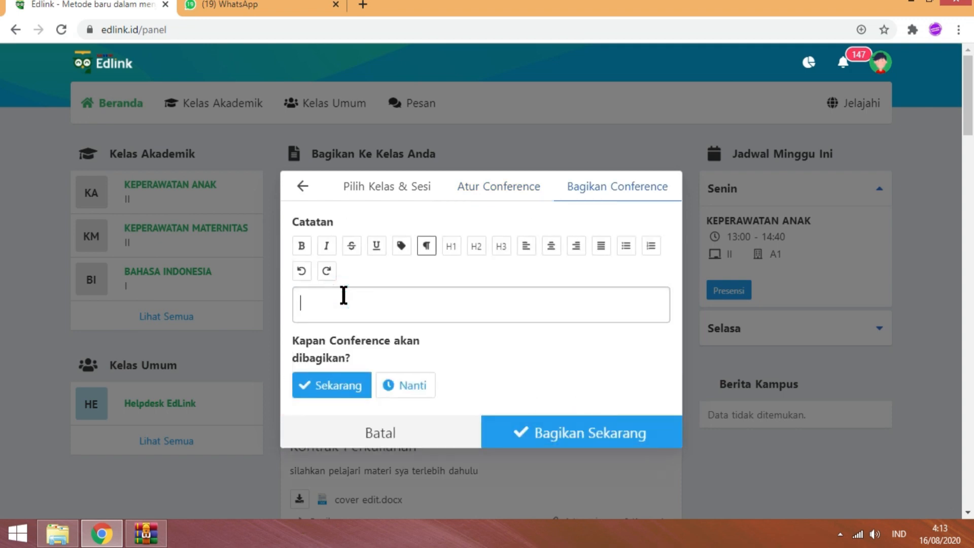
type("segera bergabung")
left_click(328, 385)
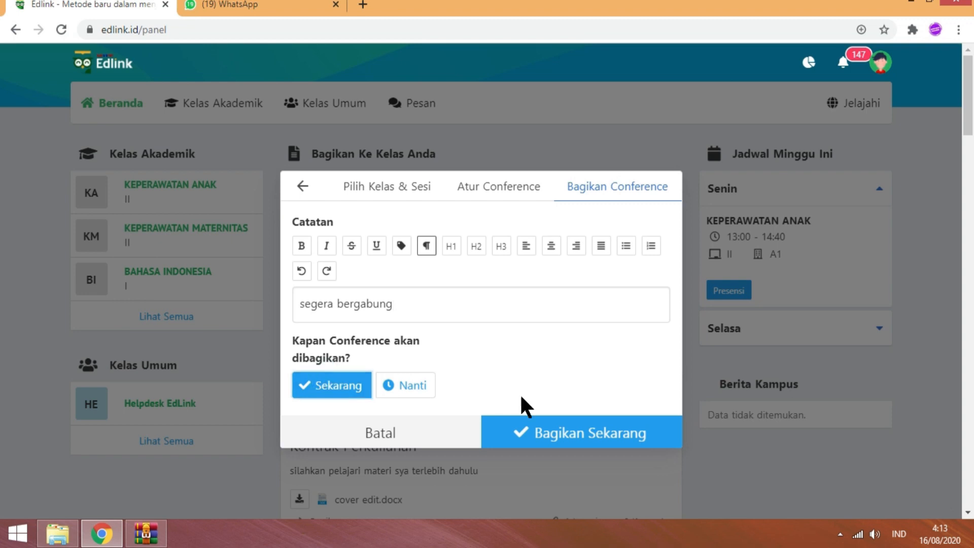
left_click(594, 426)
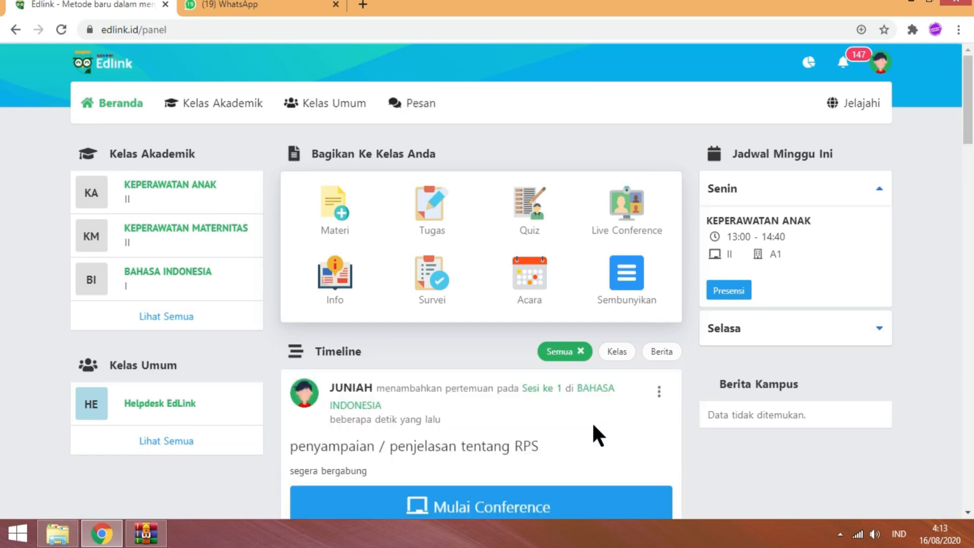
- Start the posted conference with Mulai Conference, opening the Zoom launch page
scroll(2, 101, "down", 4)
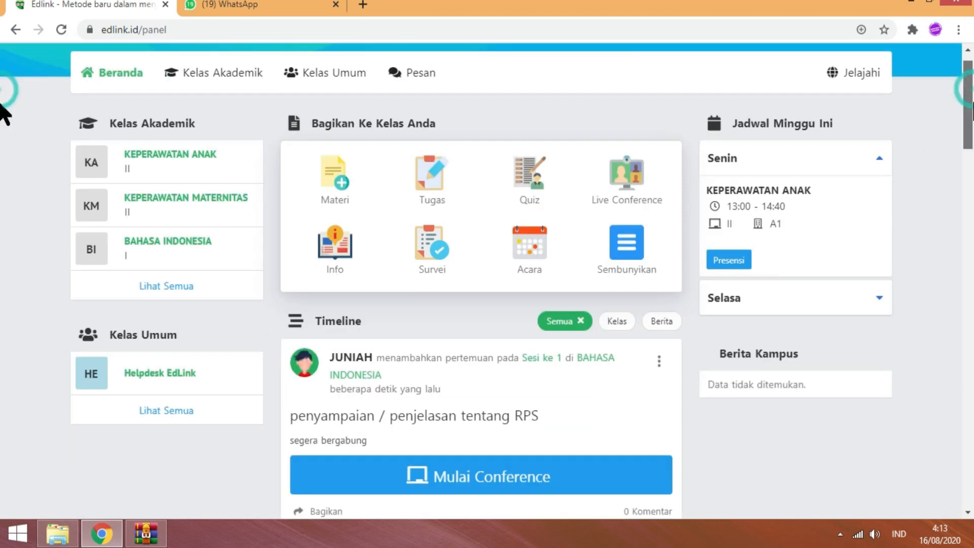
left_click(333, 349)
left_click(457, 350)
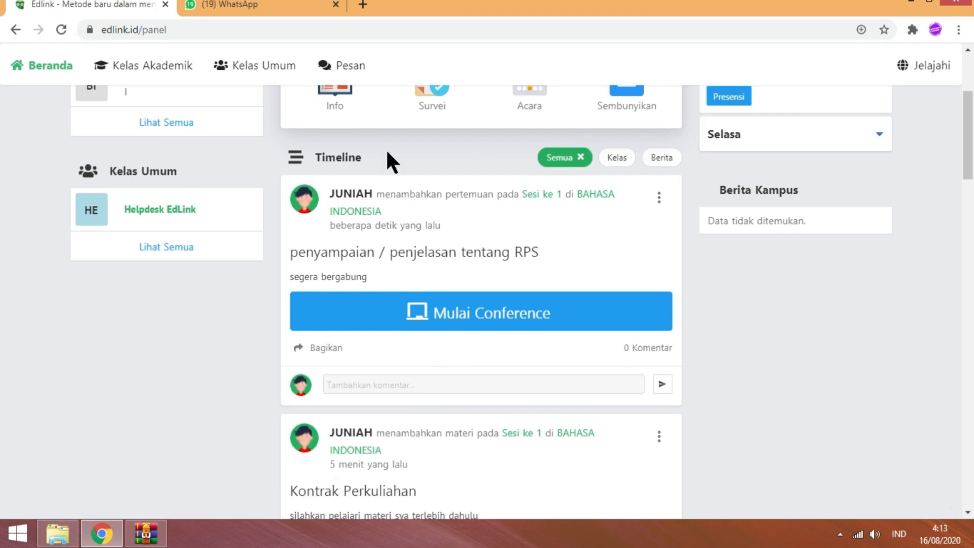
left_click(400, 312)
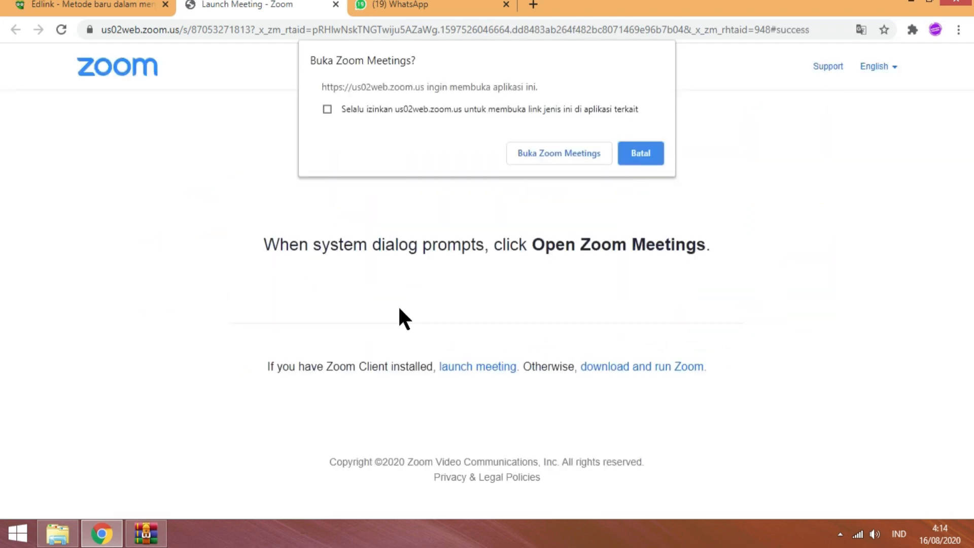
- Open Zoom Meetings from the launch page, downloading and running the Zoom launcher
left_click(542, 153)
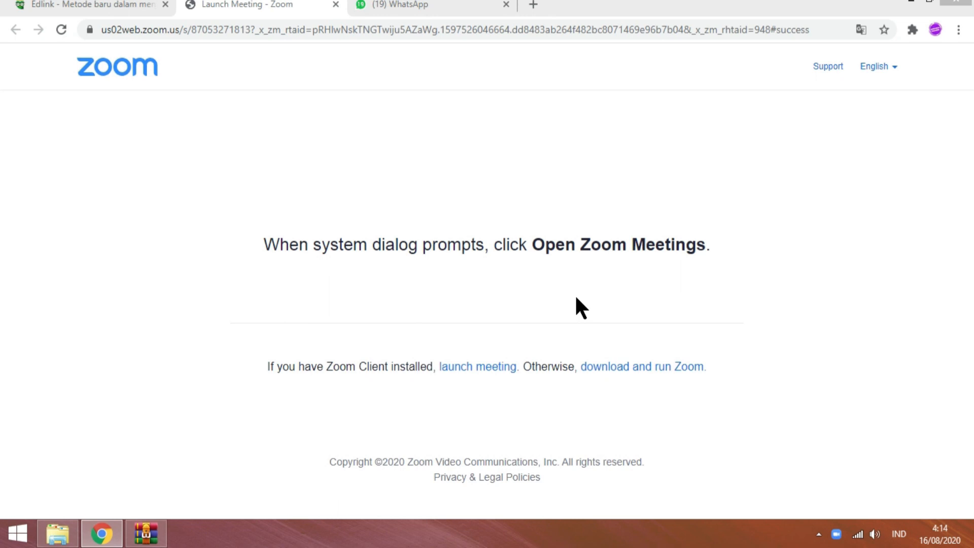
left_click(628, 362)
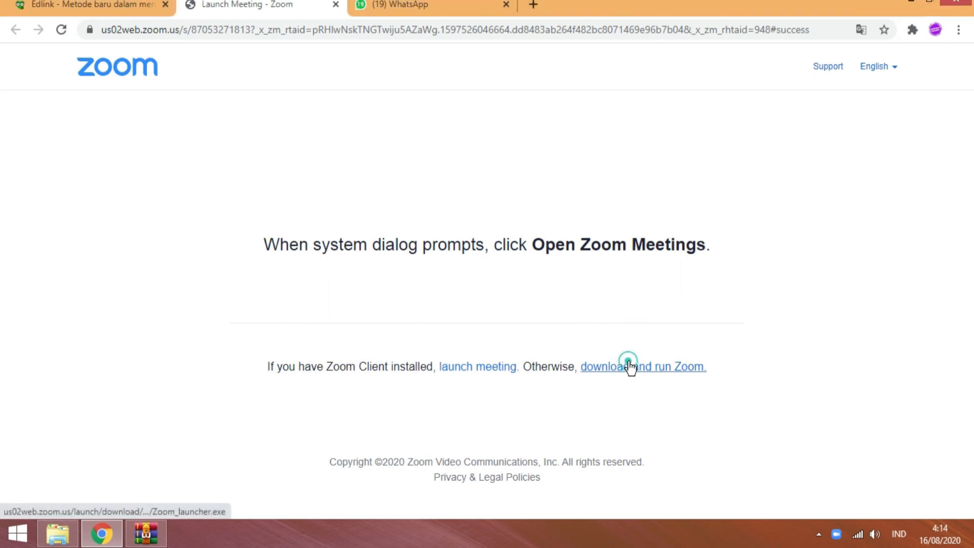
left_click(629, 358)
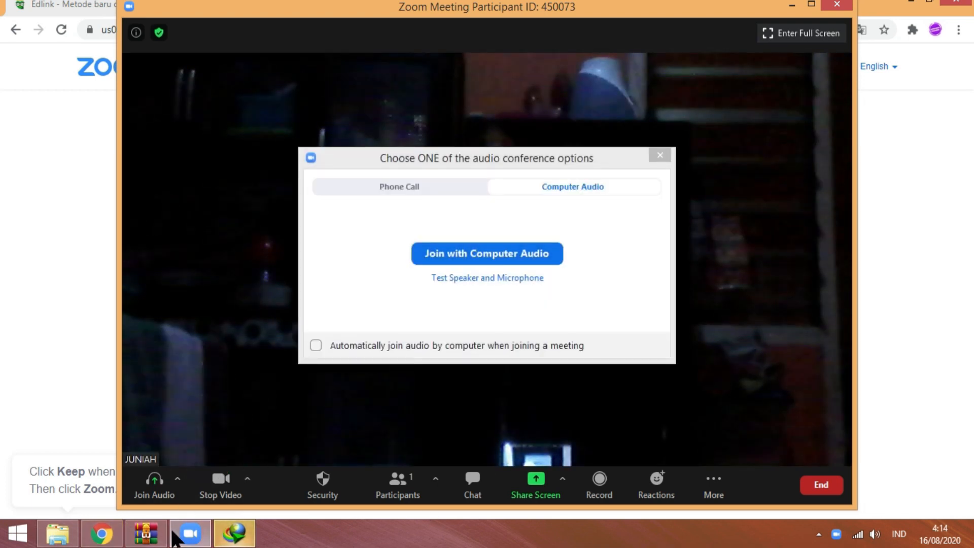
- Move the Edlink tab into its own browser window
left_click(103, 536)
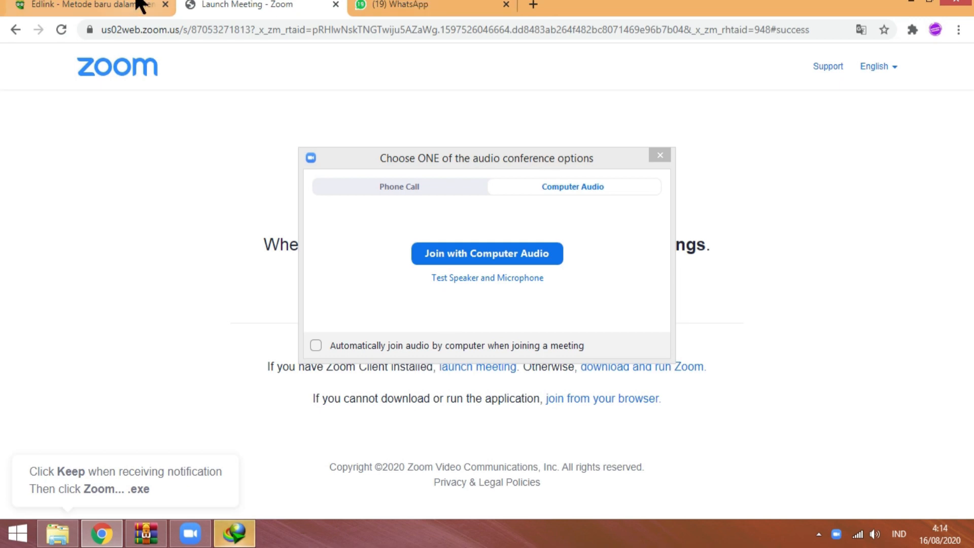
left_click(136, 3)
left_click_drag(137, 3, 522, 148)
left_click(660, 155)
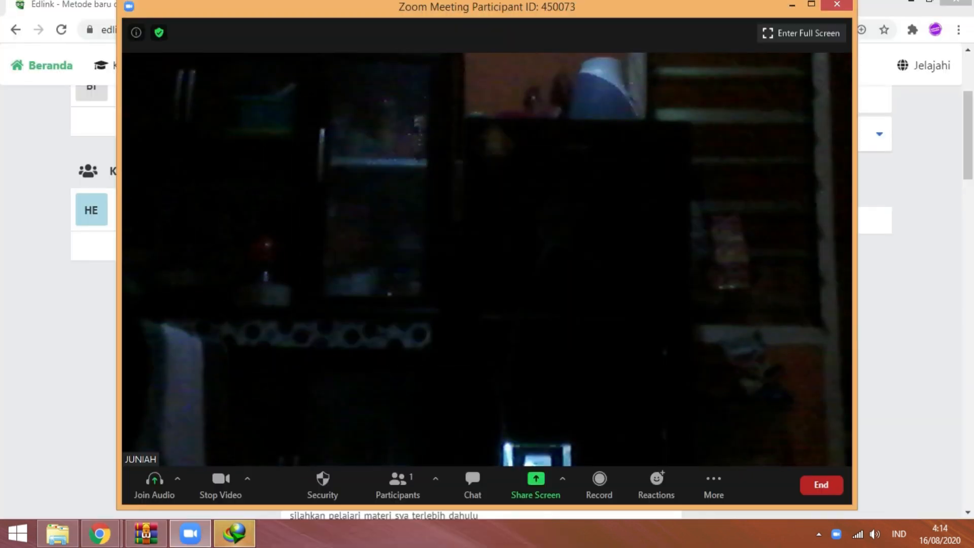
left_click(101, 532)
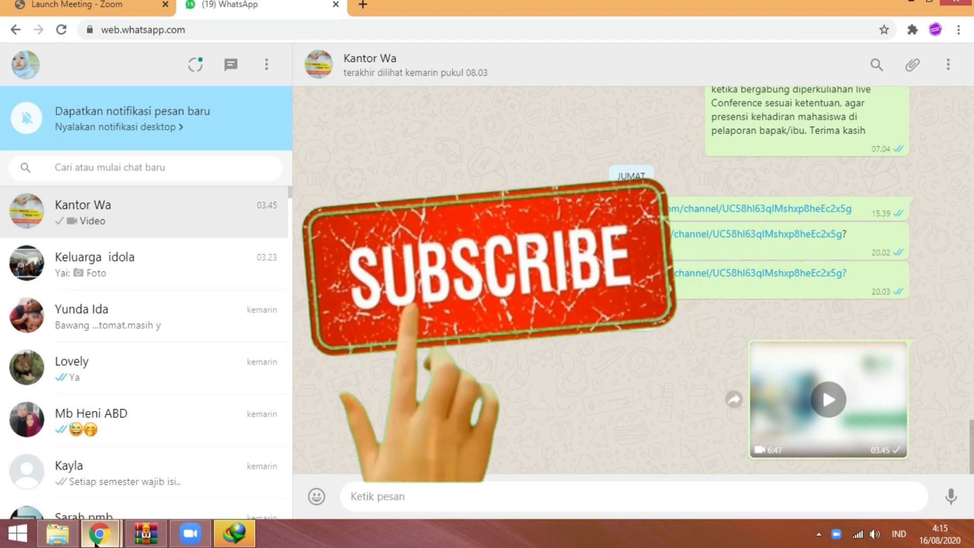
- Bring the Edlink window back and check the 'penyampaian / penjelasan tentang RPS' post atop the timeline
mouse_move(101, 543)
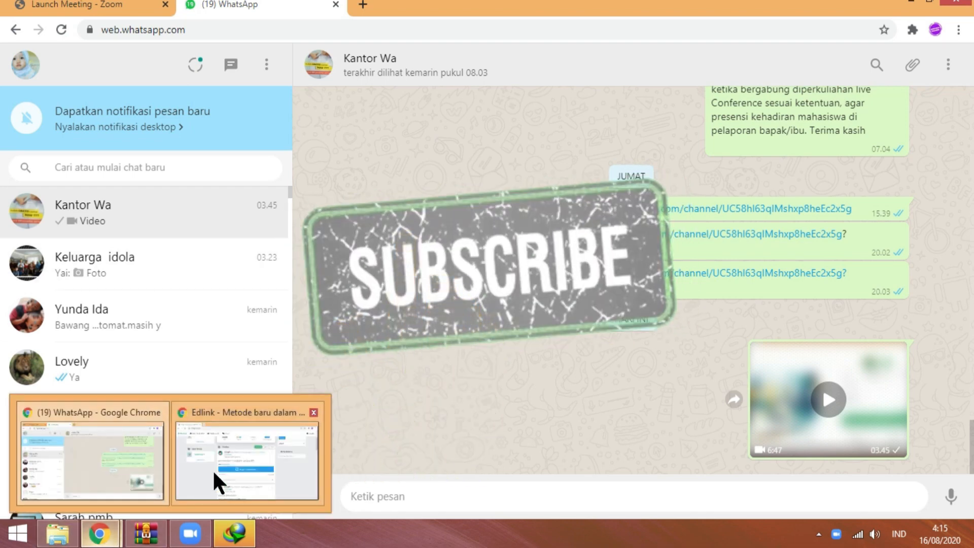
left_click(212, 470)
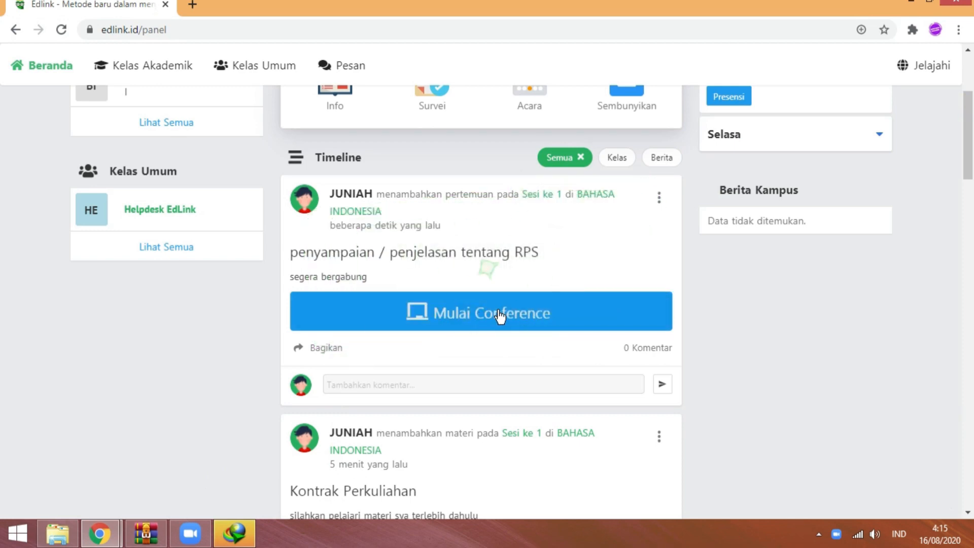
scroll(2, 163, "down", 2)
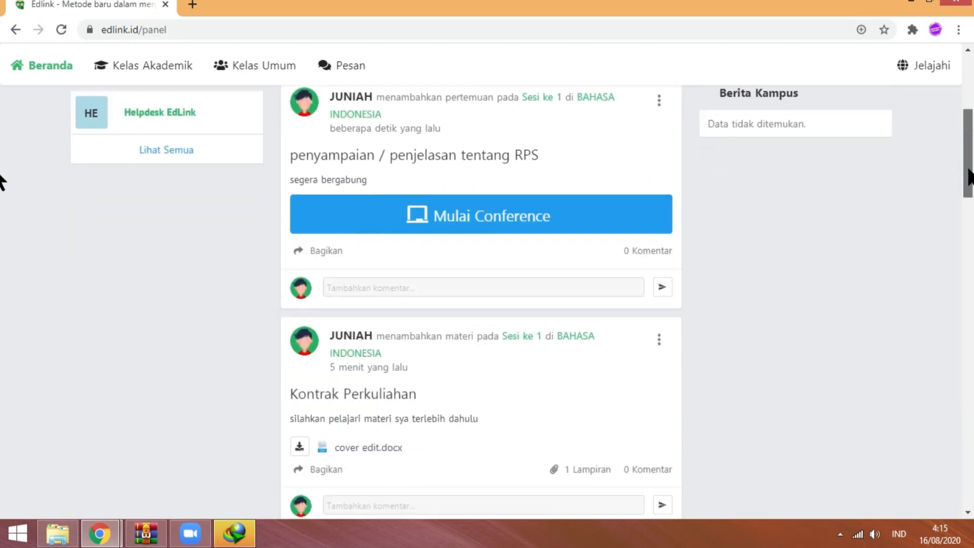
left_click(331, 244)
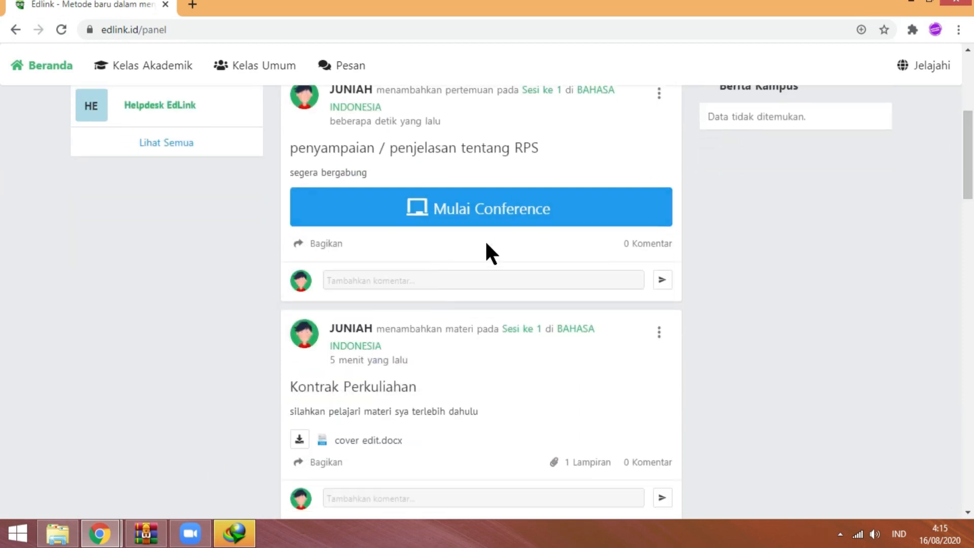
left_click_drag(485, 241, 317, 242)
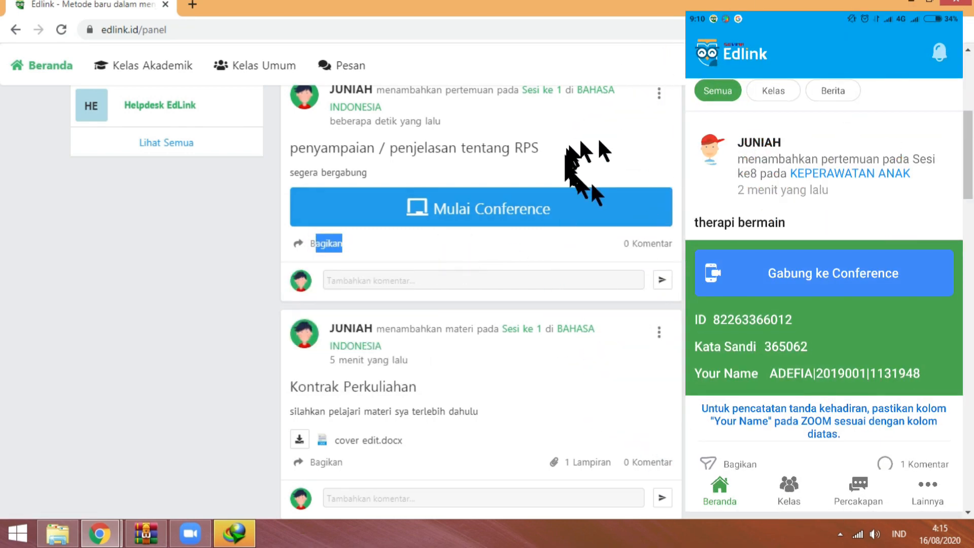
left_click(489, 242)
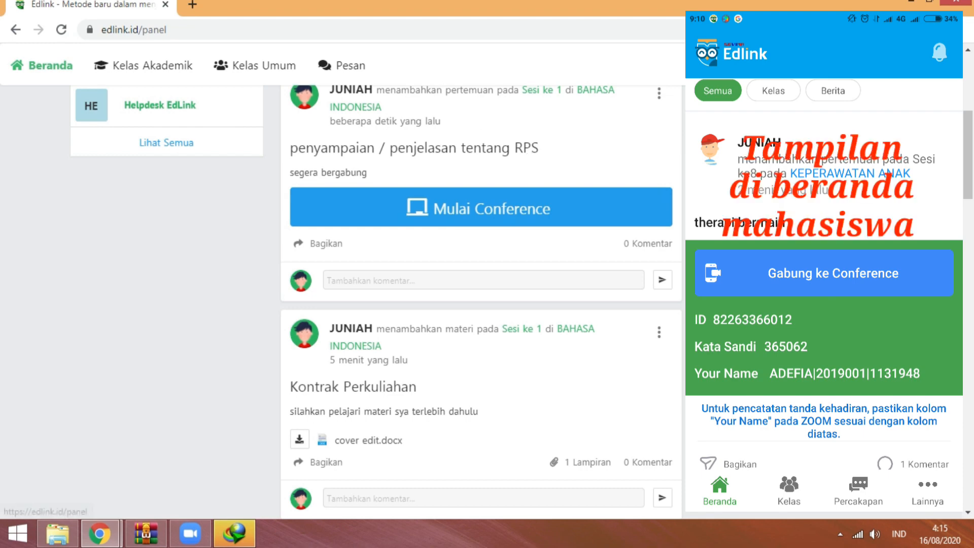
scroll(4, 184, "up", 2)
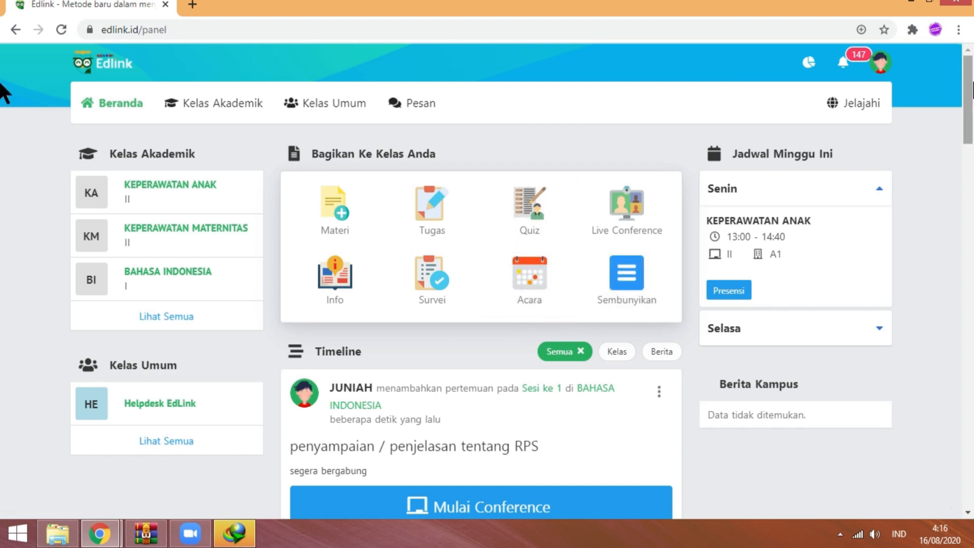
left_click(840, 66)
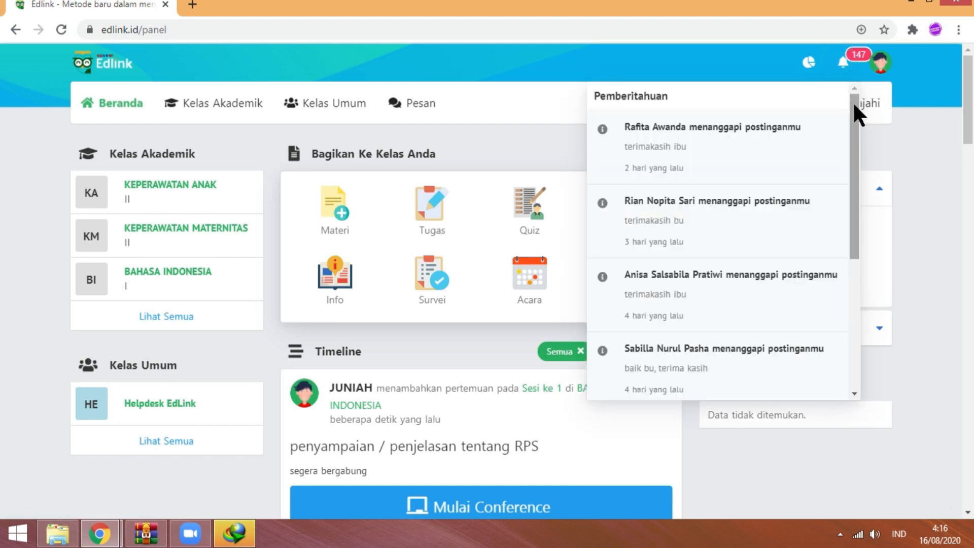
left_click_drag(855, 104, 839, 134)
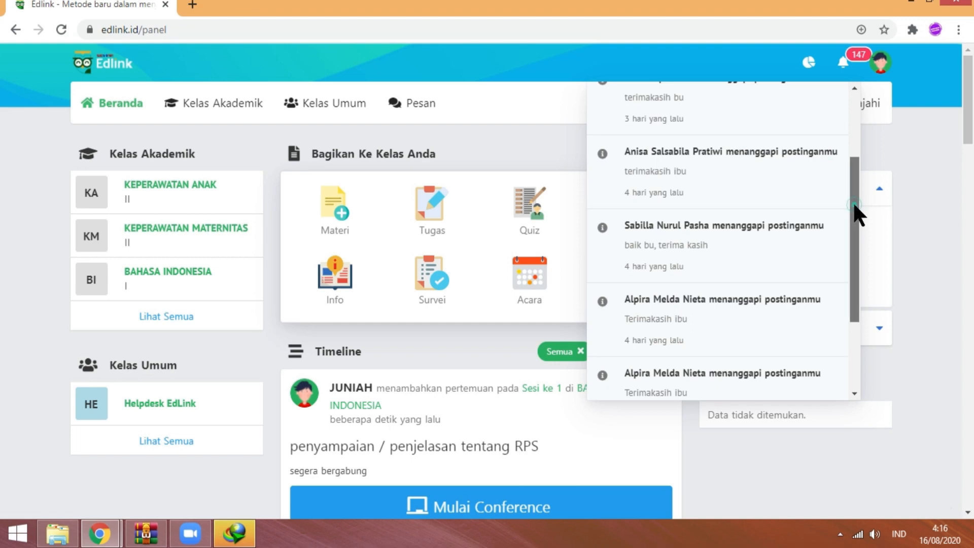
left_click_drag(857, 213, 922, 75)
mouse_move(972, 96)
left_mouse_down()
mouse_move(972, 114)
mouse_move(972, 77)
left_mouse_up()
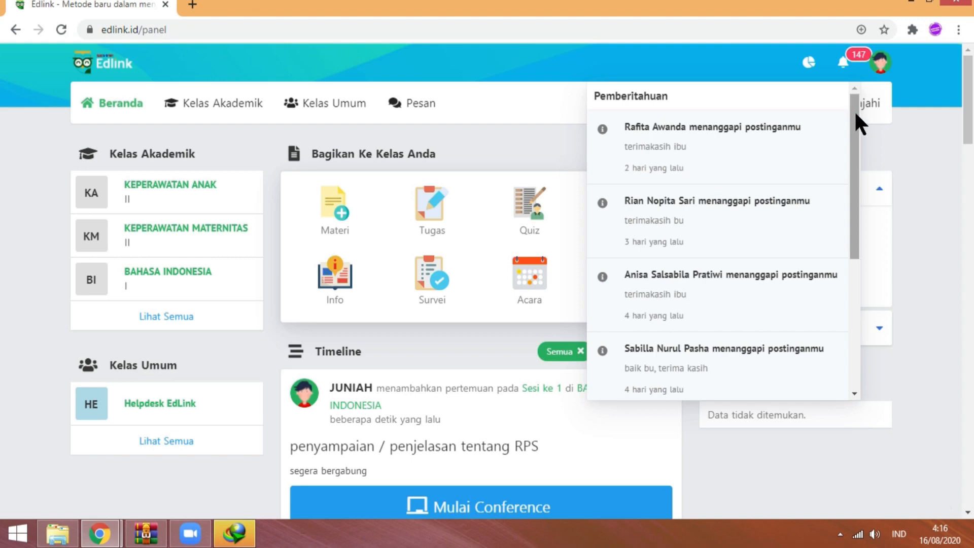
left_click_drag(854, 111, 840, 250)
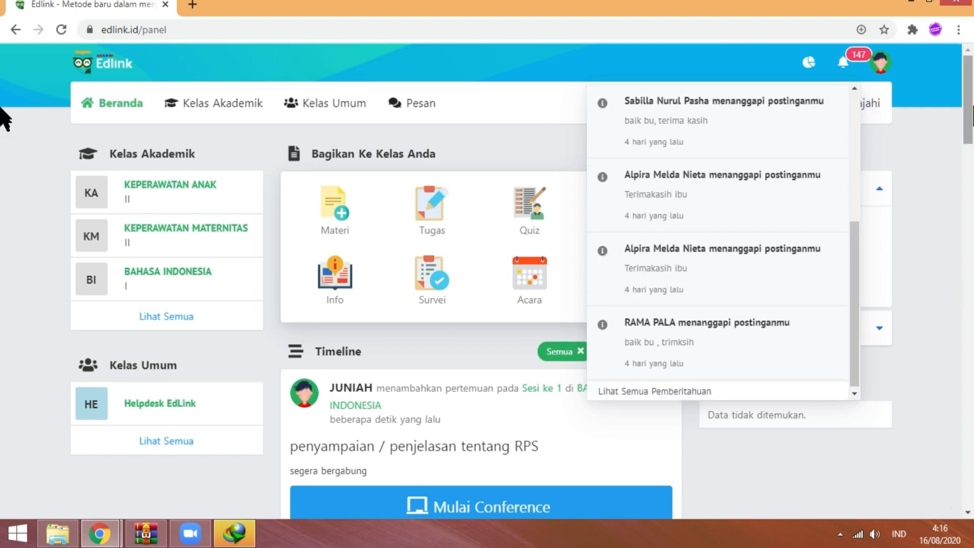
left_click(913, 134)
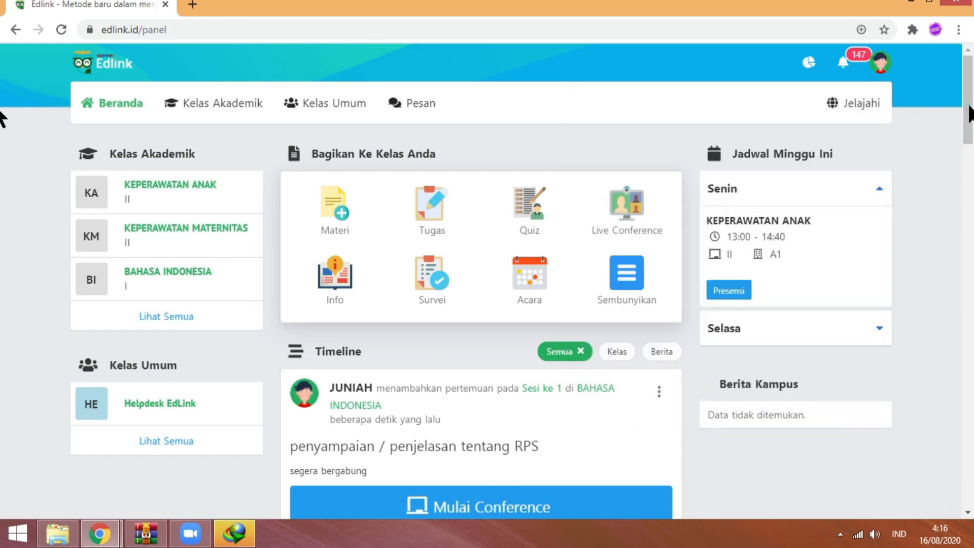
mouse_move(973, 105)
left_mouse_down()
mouse_move(968, 126)
mouse_move(973, 107)
left_mouse_up()
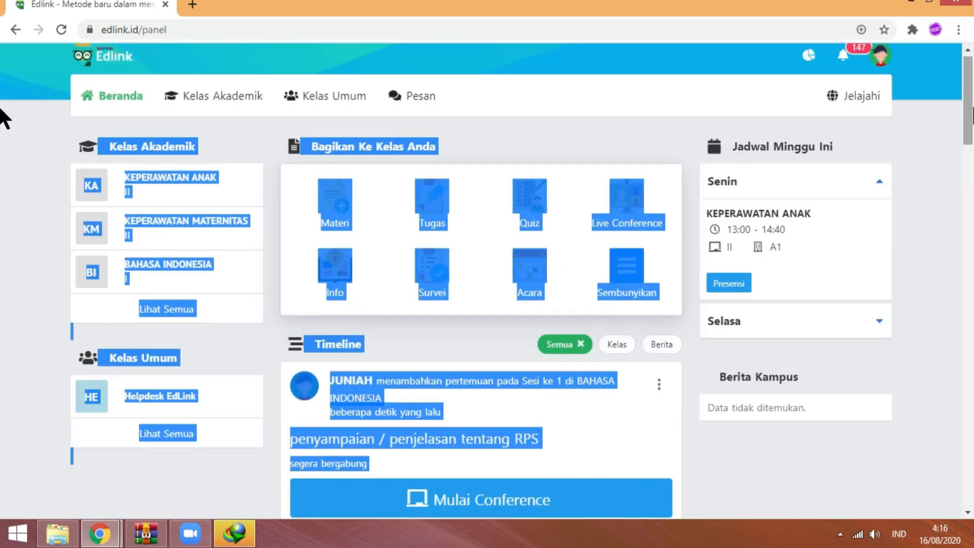